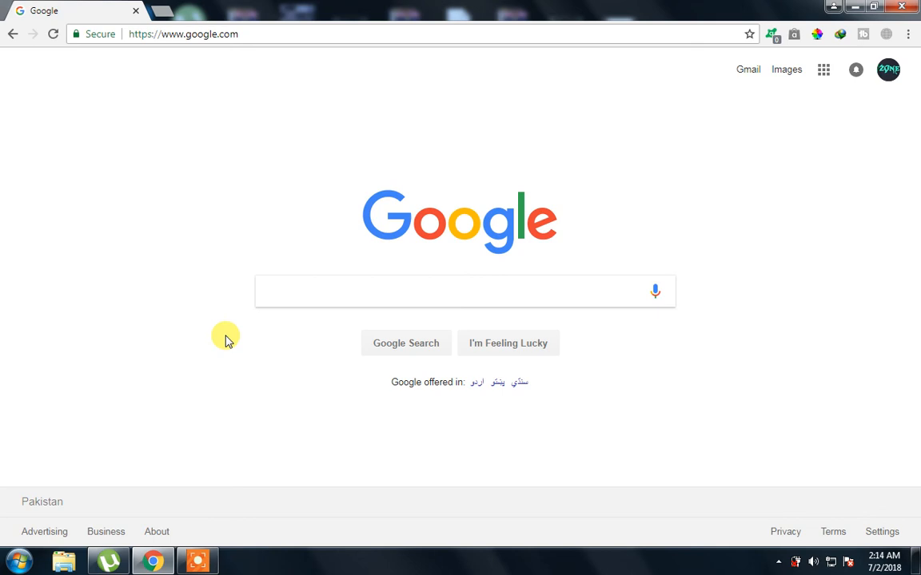
Search Google for 'xampp download' by picking it from the recent-search suggestions
click(281, 300)
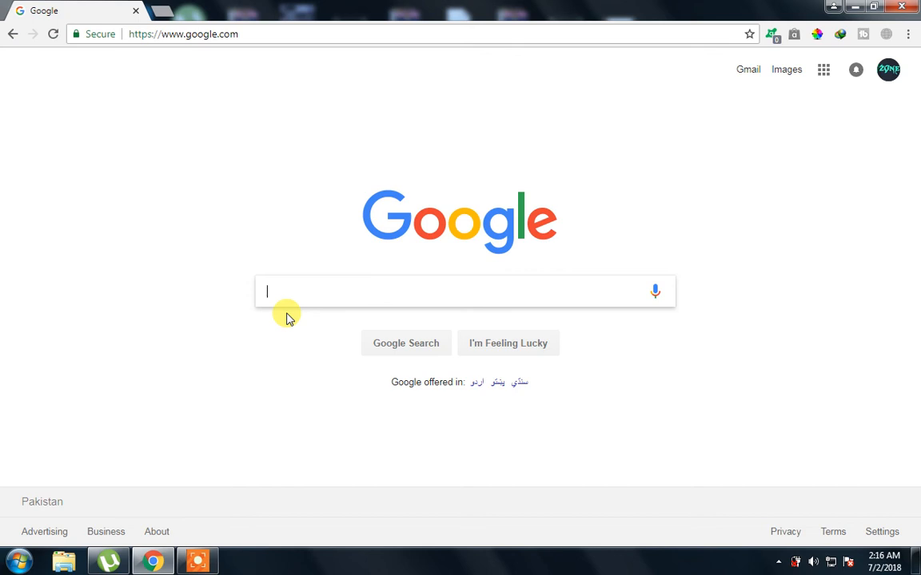
click(364, 298)
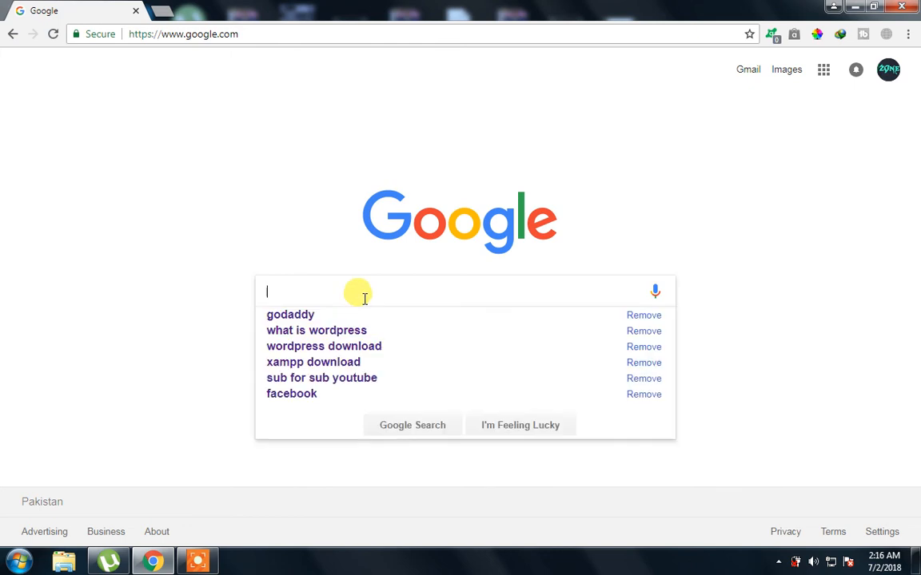
click(203, 311)
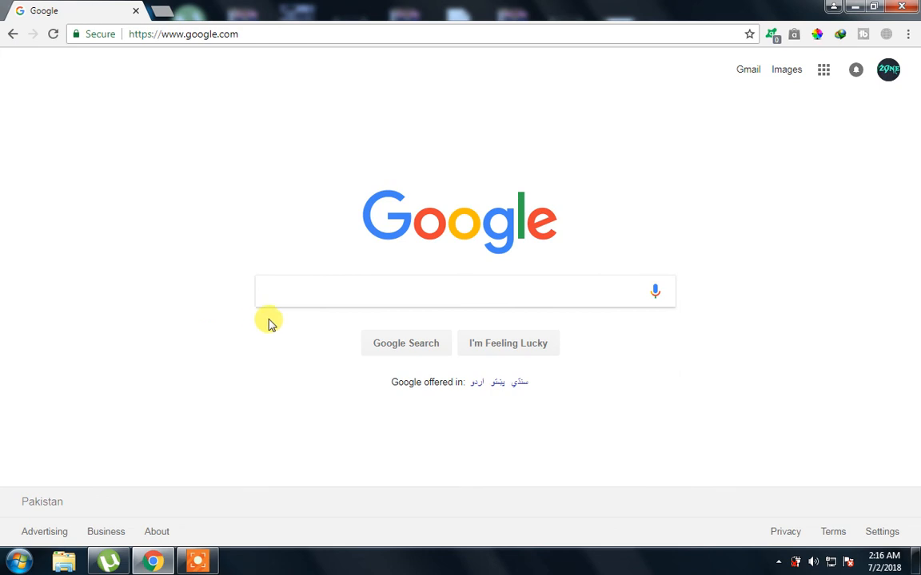
click(297, 297)
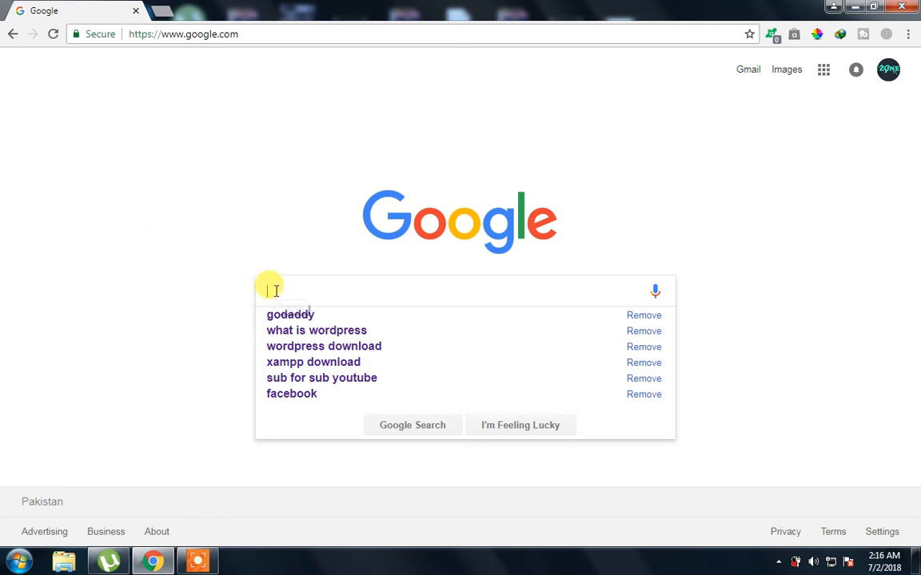
click(295, 368)
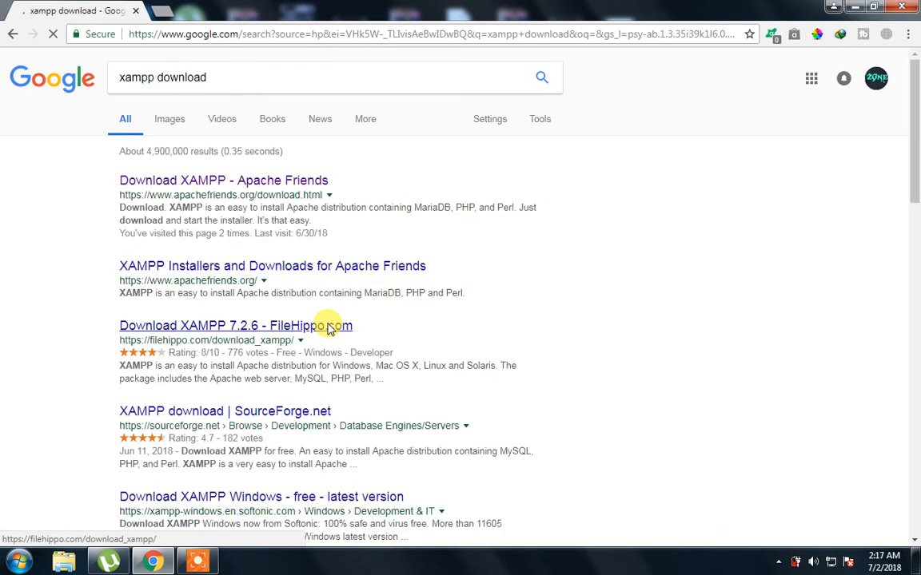
Open the Apache Friends download page and download the 32-bit XAMPP 7.2.6 (PHP 7.2.6) installer
click(331, 327)
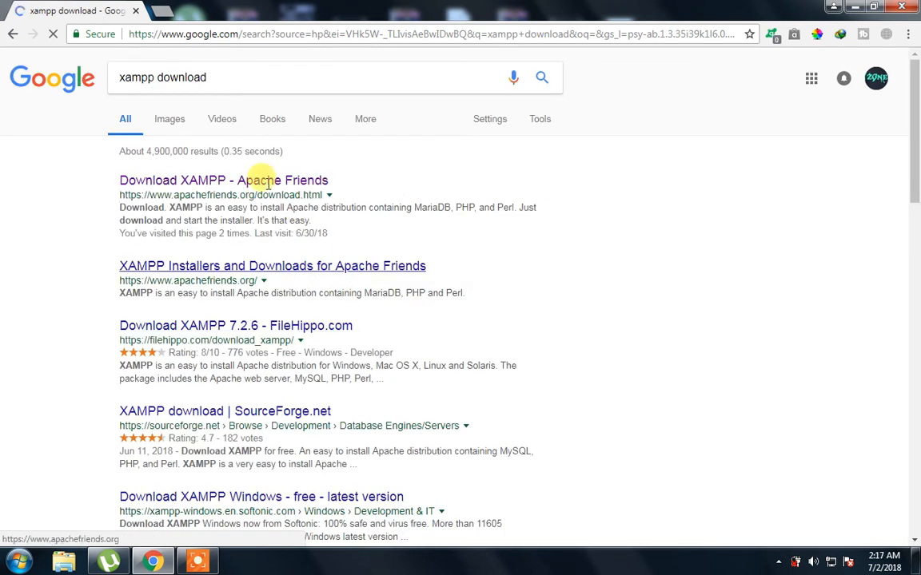
click(264, 182)
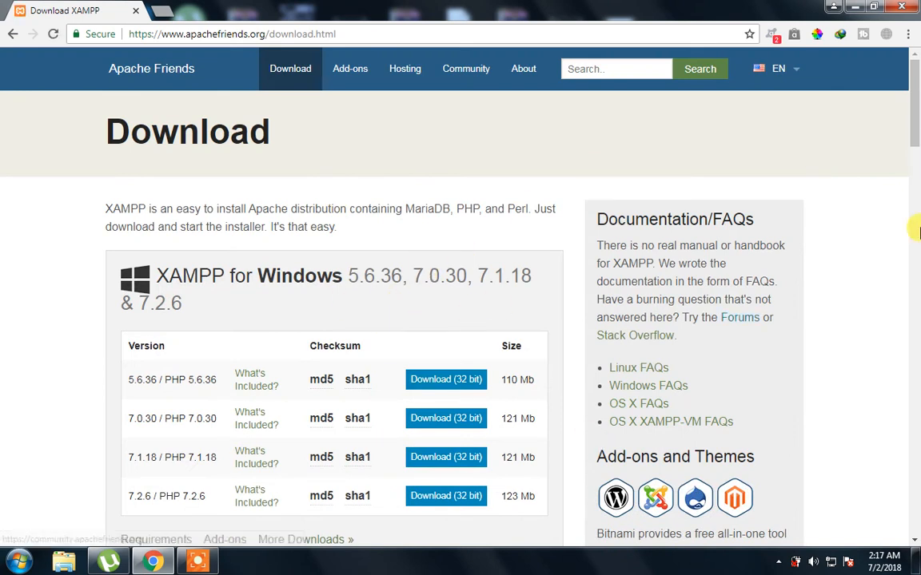
scroll(913, 170, down, 1)
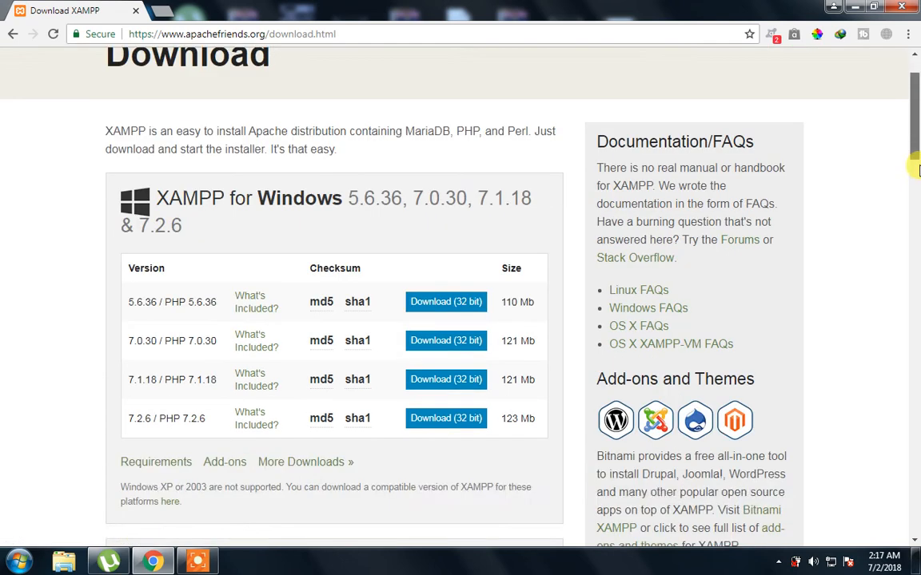
mouse_move(914, 170)
mouse_down()
mouse_move(913, 301)
mouse_move(913, 172)
mouse_up()
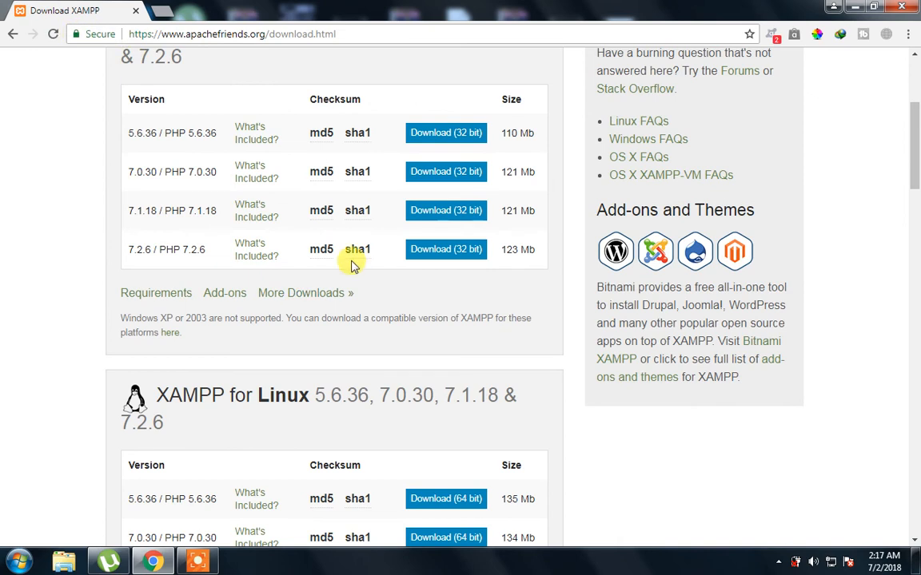
click(470, 256)
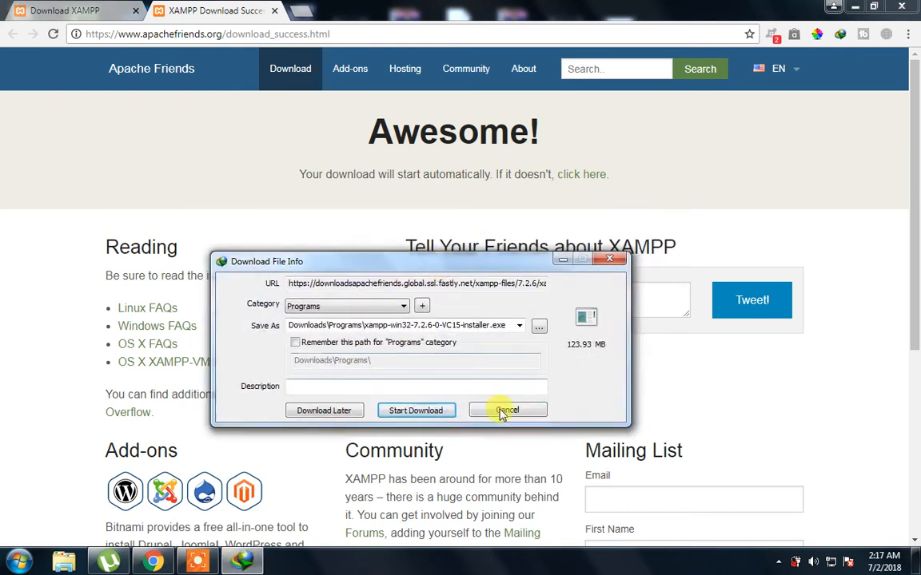
Cancel the XAMPP installer download in IDM, close the success tab and minimize Chrome
click(503, 412)
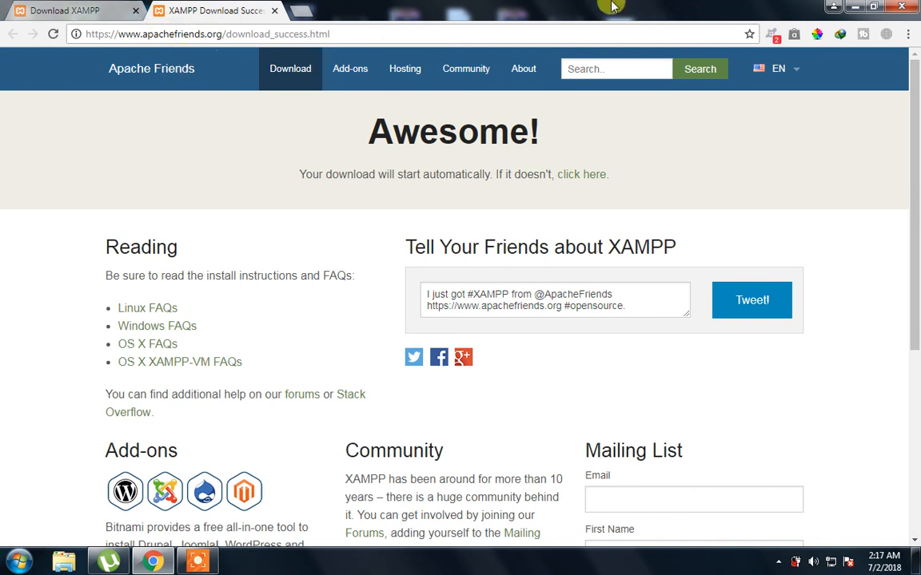
click(275, 11)
click(849, 6)
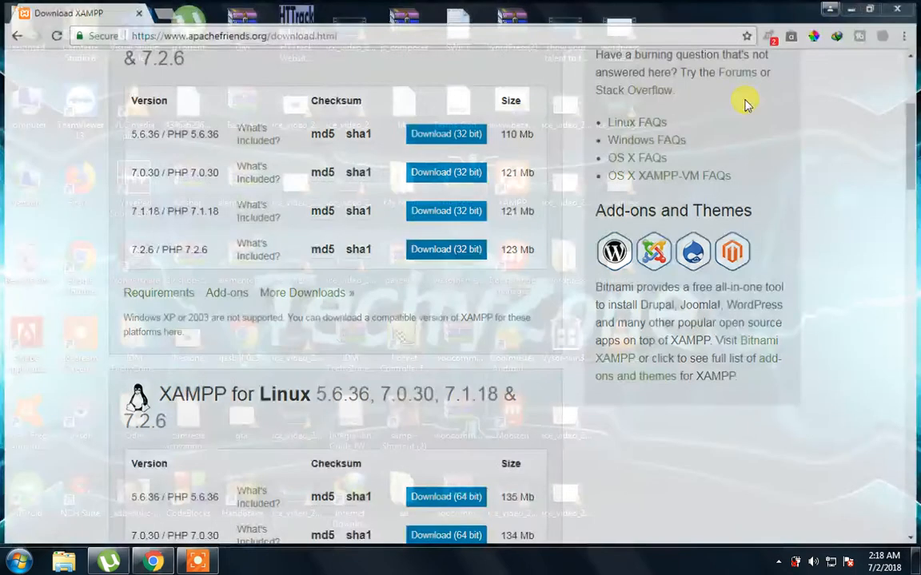
Refresh the desktop, then open Computer maximized and go into Local Disk (C:)
drag(762, 4, 1, 524)
drag(5, 568, 9, 564)
key(F5)
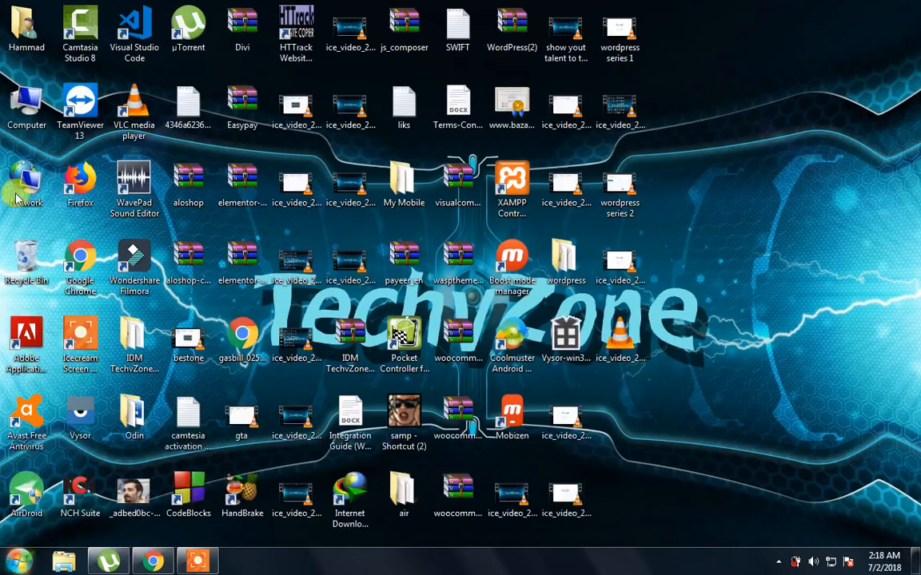
double_click(26, 104)
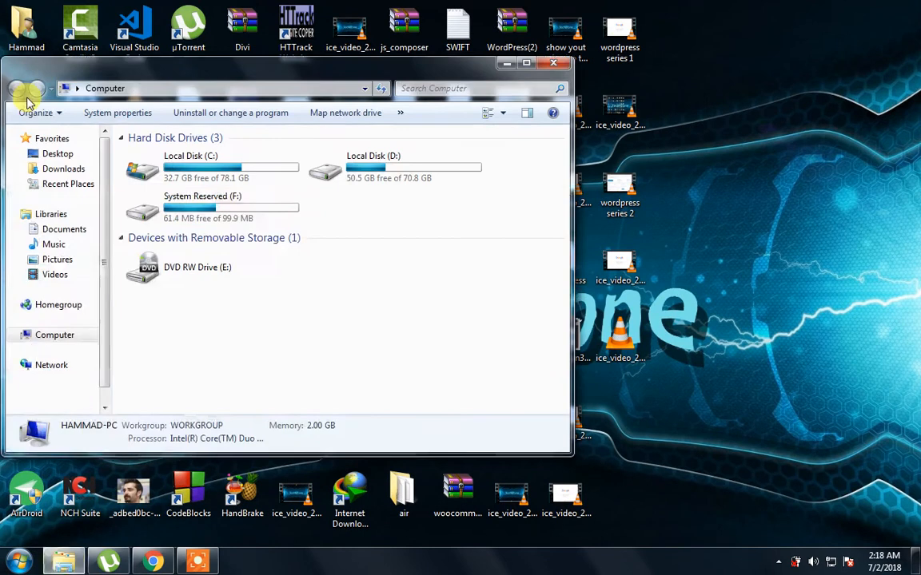
click(528, 64)
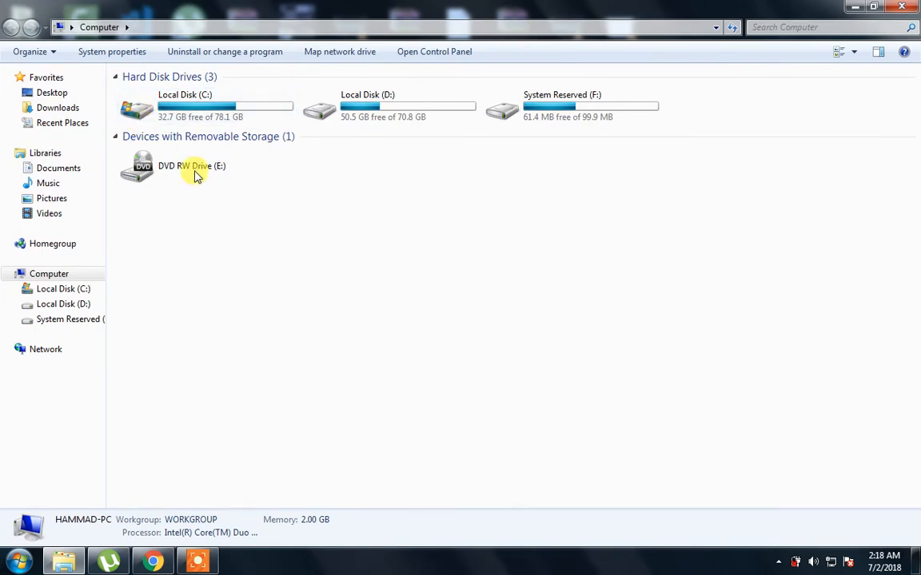
click(152, 115)
double_click(152, 115)
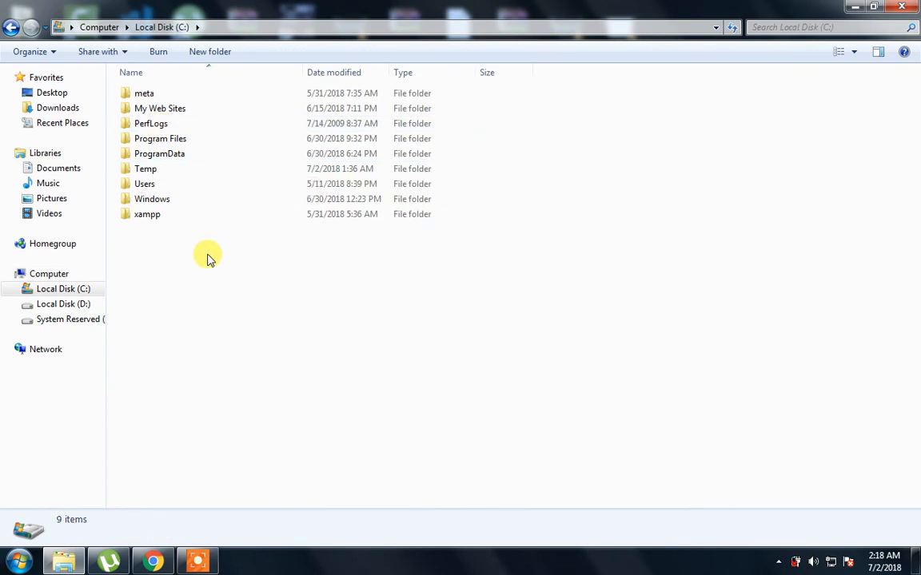
Refresh C:, browse the 52 items in C:\xampp, then minimize Explorer
right_click(327, 323)
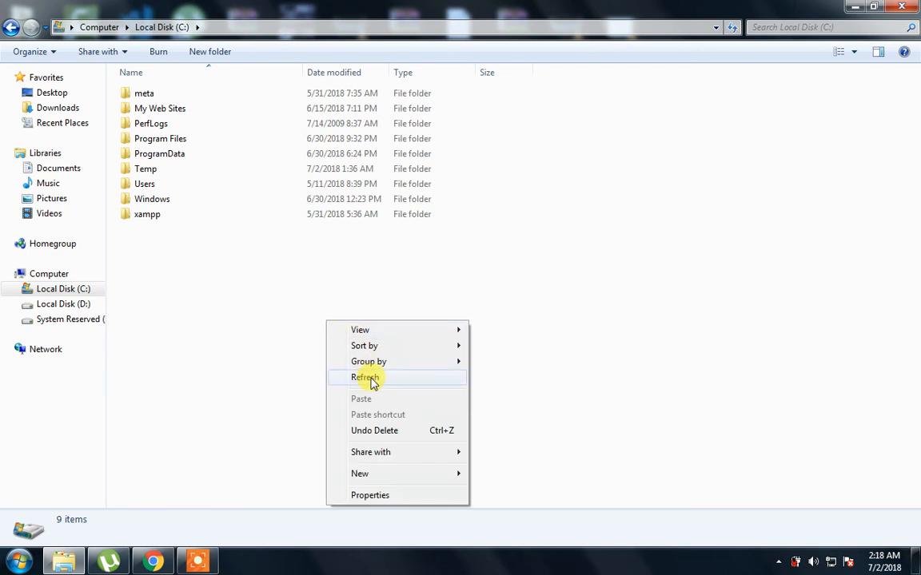
click(370, 378)
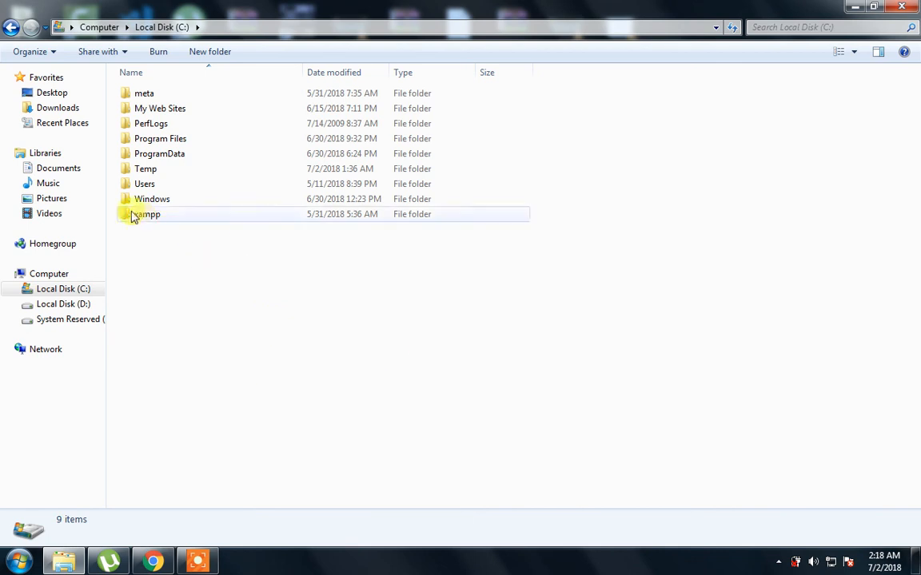
double_click(130, 216)
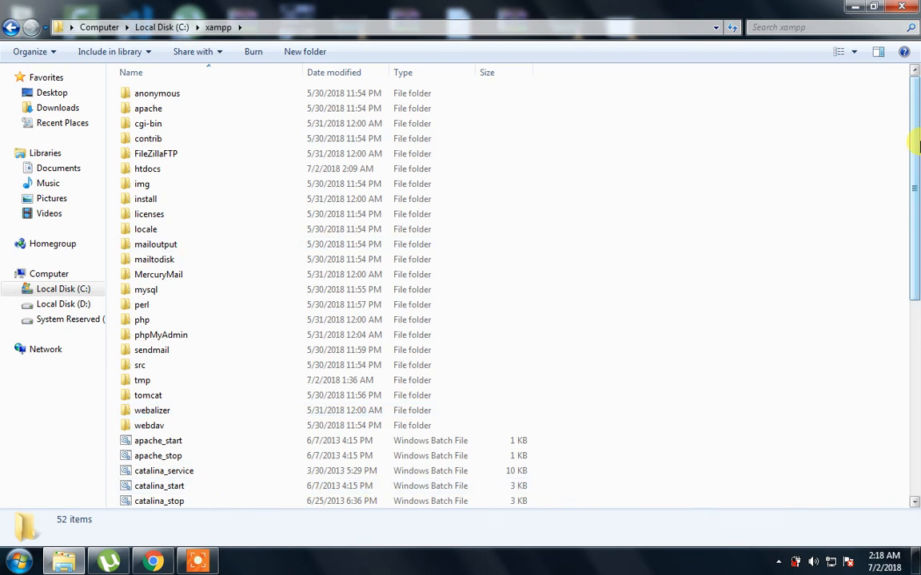
scroll(915, 230, down, 7)
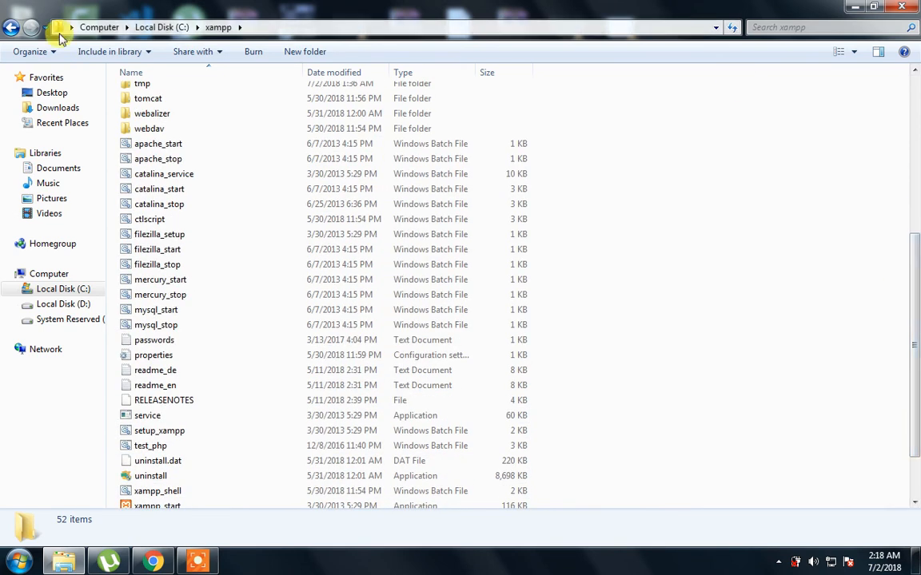
scroll(915, 146, up, 7)
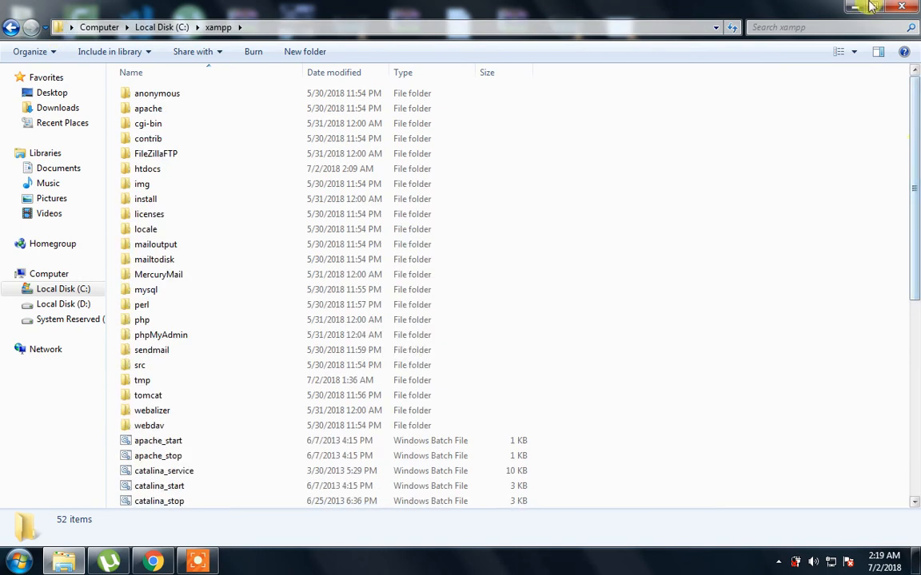
scroll(390, 288, down, 4)
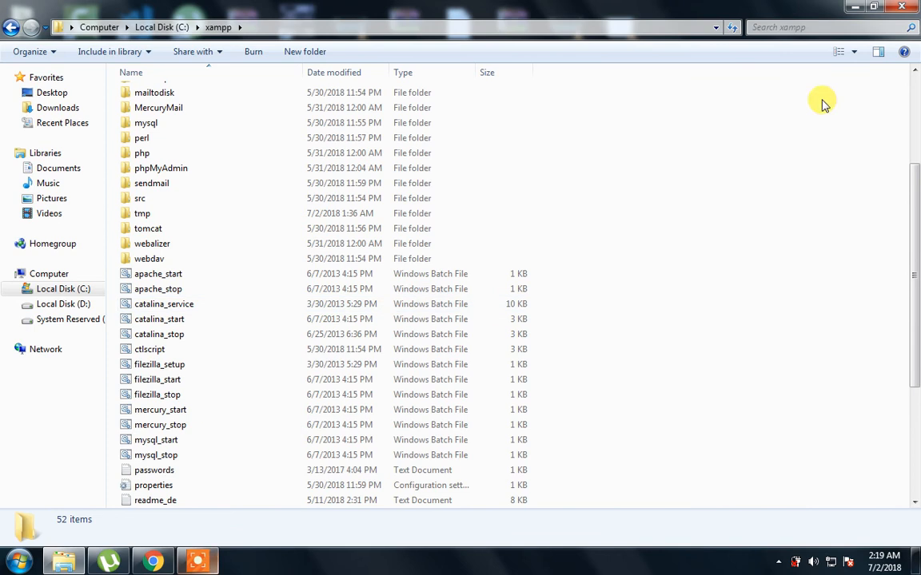
click(853, 10)
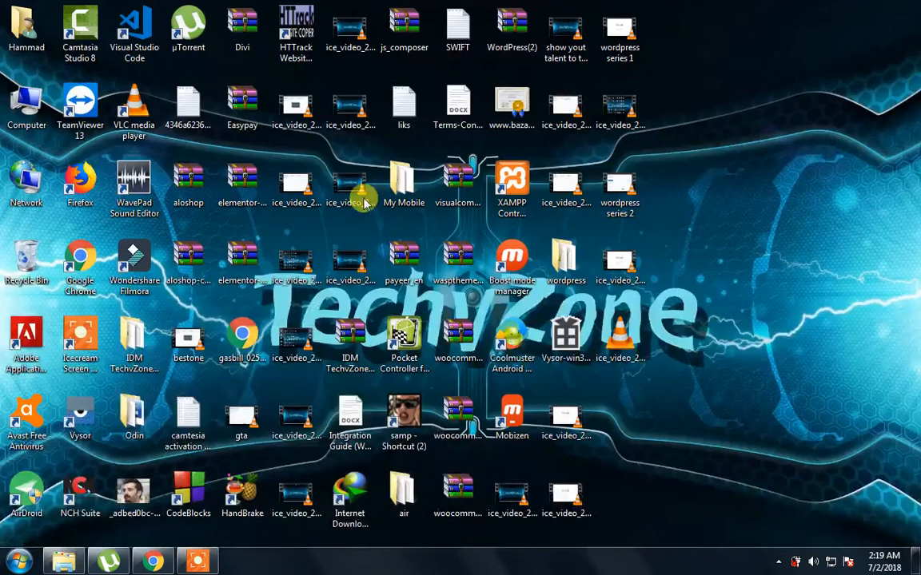
Bring Chrome back and go to google.com from the address bar
click(156, 559)
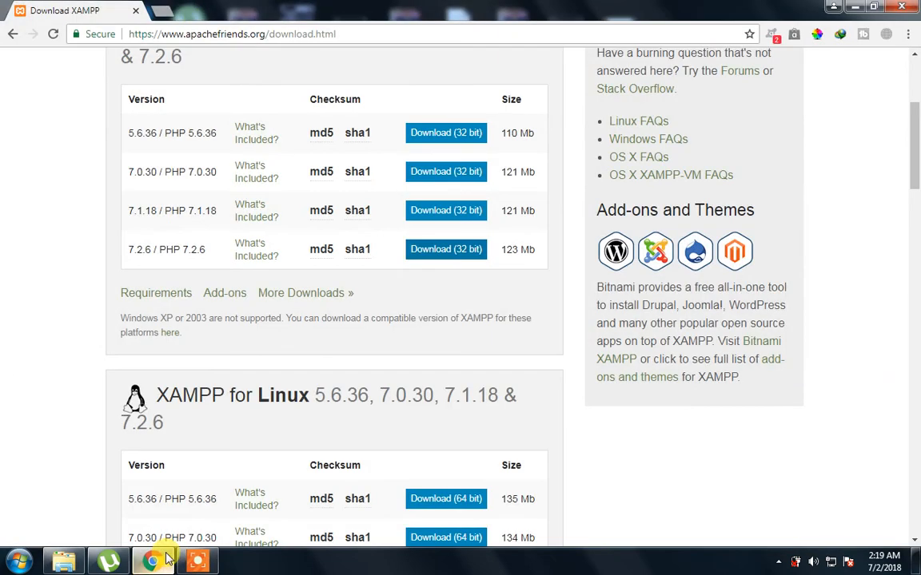
click(230, 34)
text(dow)
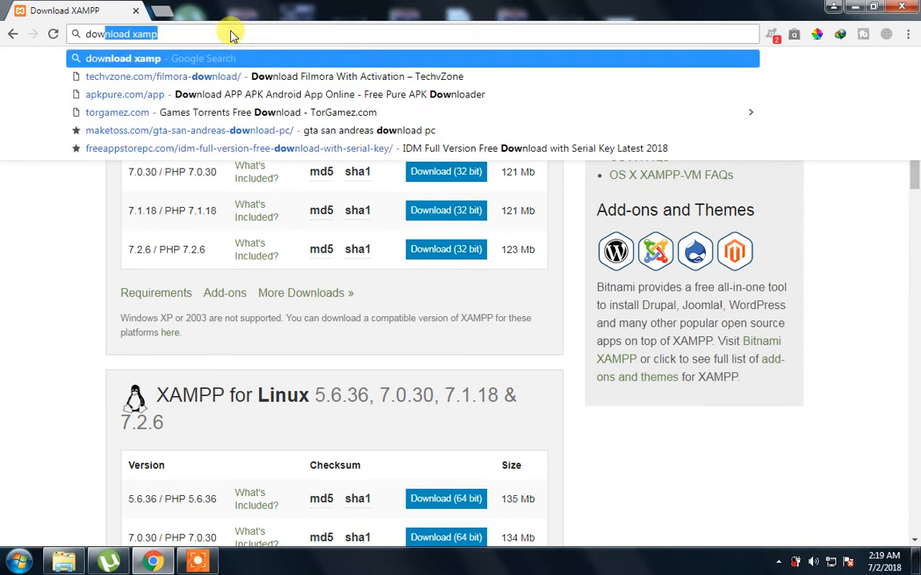
text(n)
key(ctrl+a)
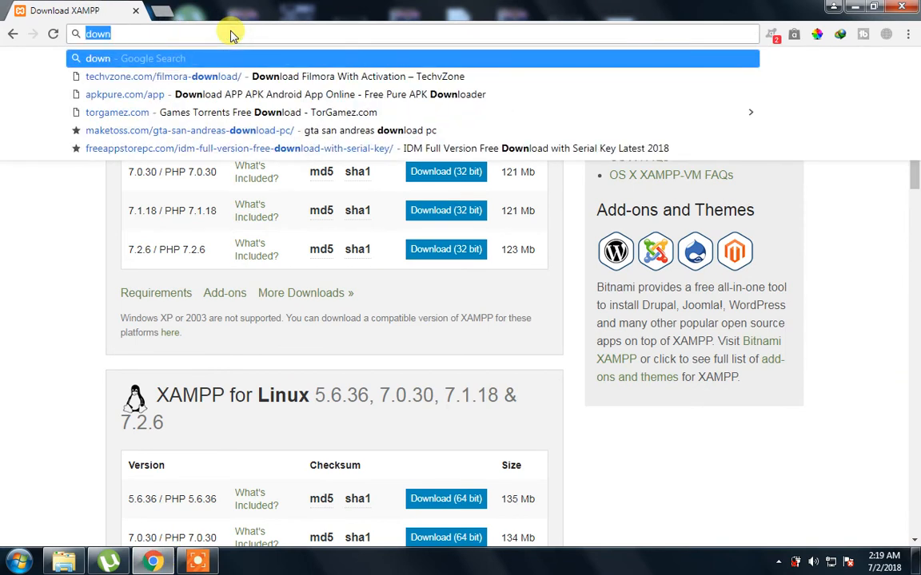
text(google.com)
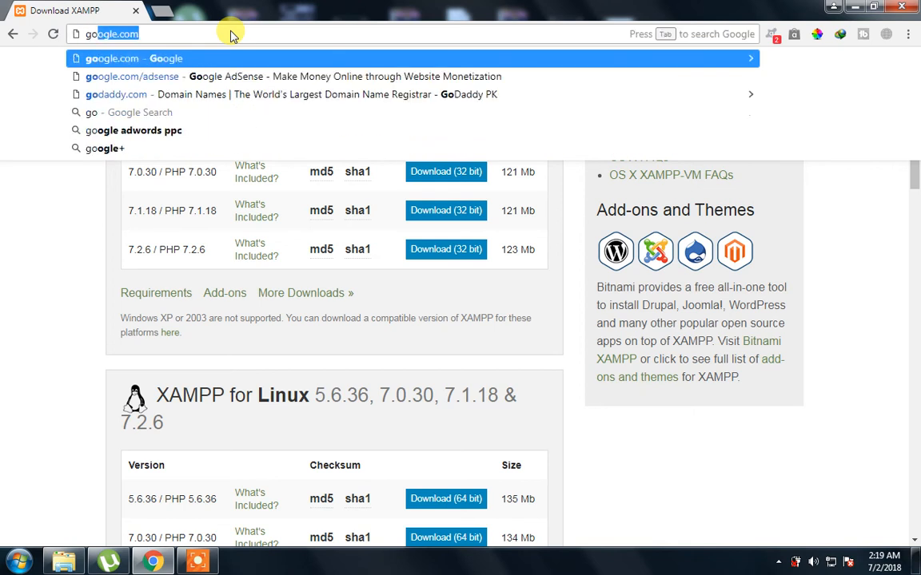
key(Return)
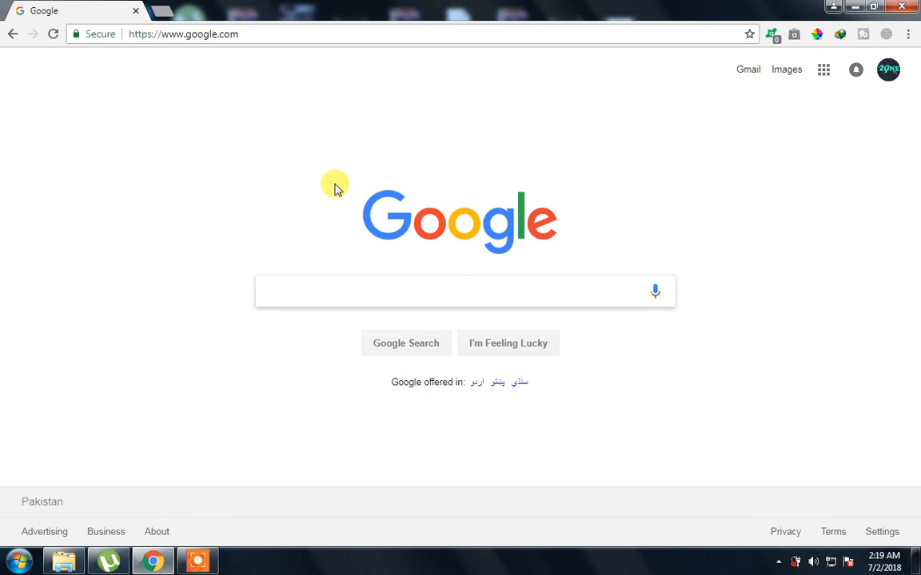
Search Google for 'download' and open a new blank tab
click(310, 295)
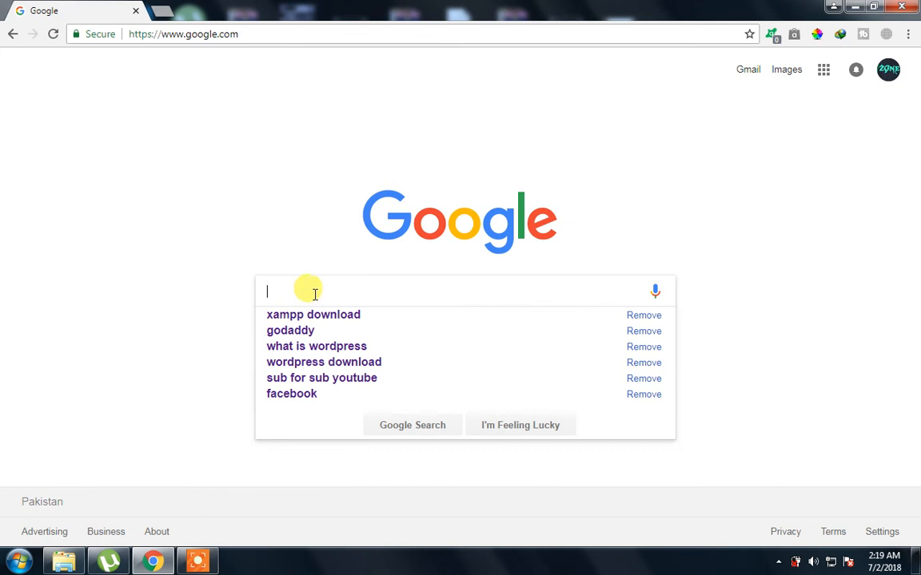
click(232, 212)
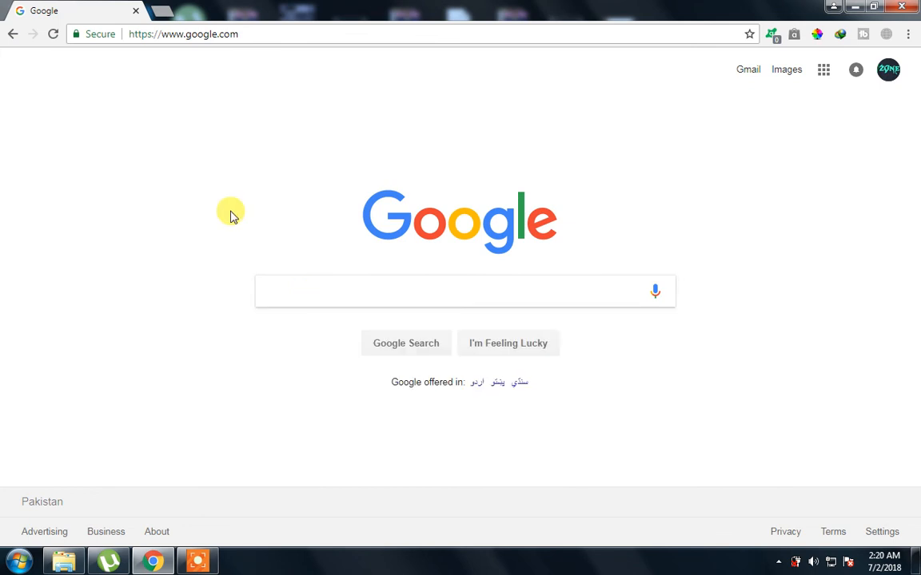
click(286, 283)
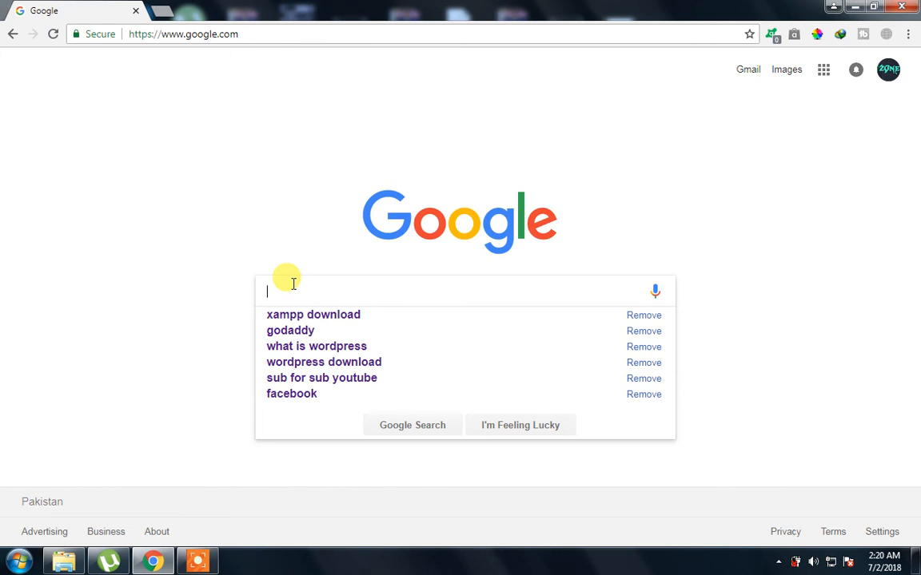
text(download)
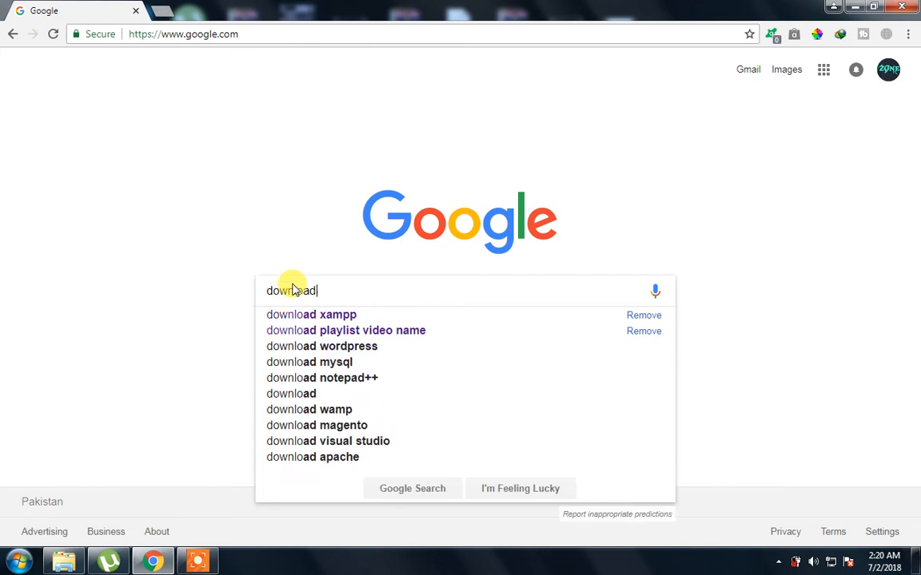
key(Return)
key(ctrl+t)
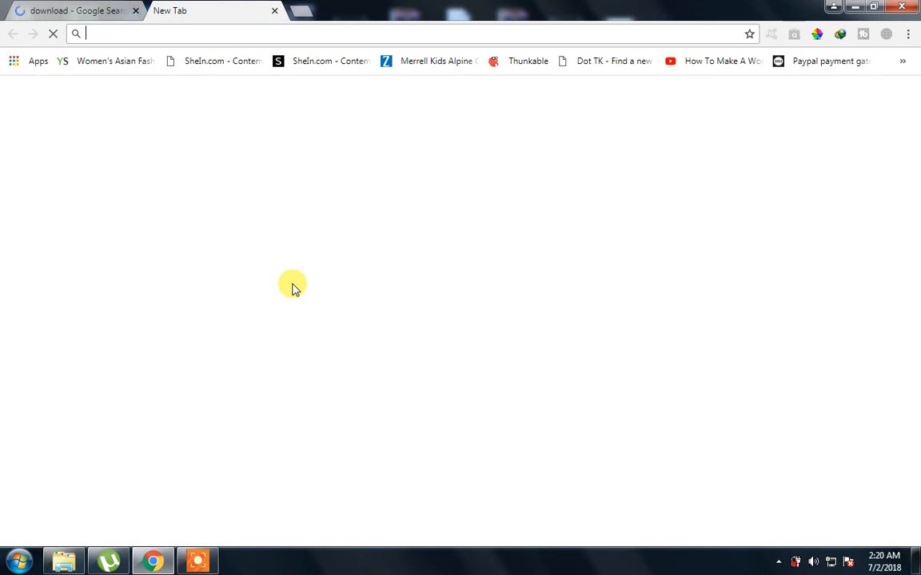
Load cnn.com in the new tab, scroll through its homepage, then close the CNN tab
text(cnn)
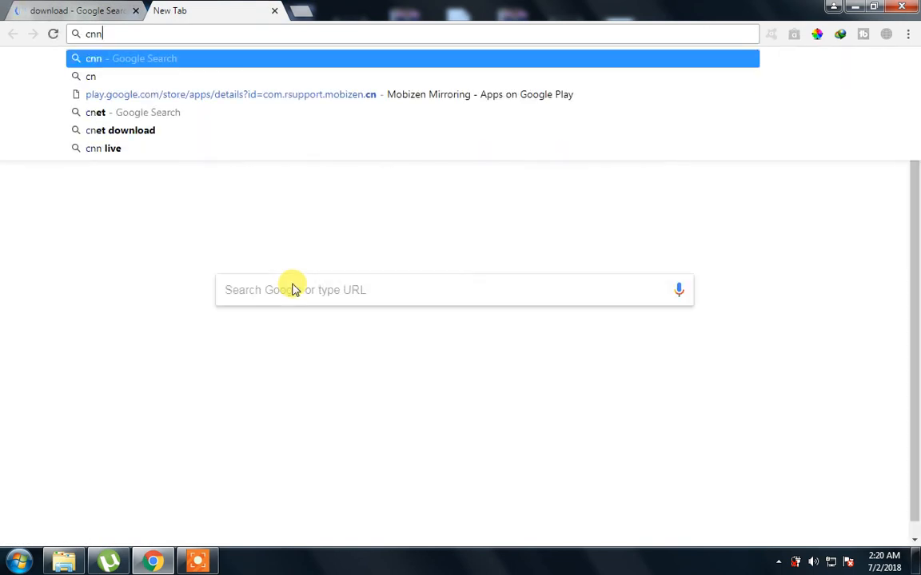
text(.com)
key(Return)
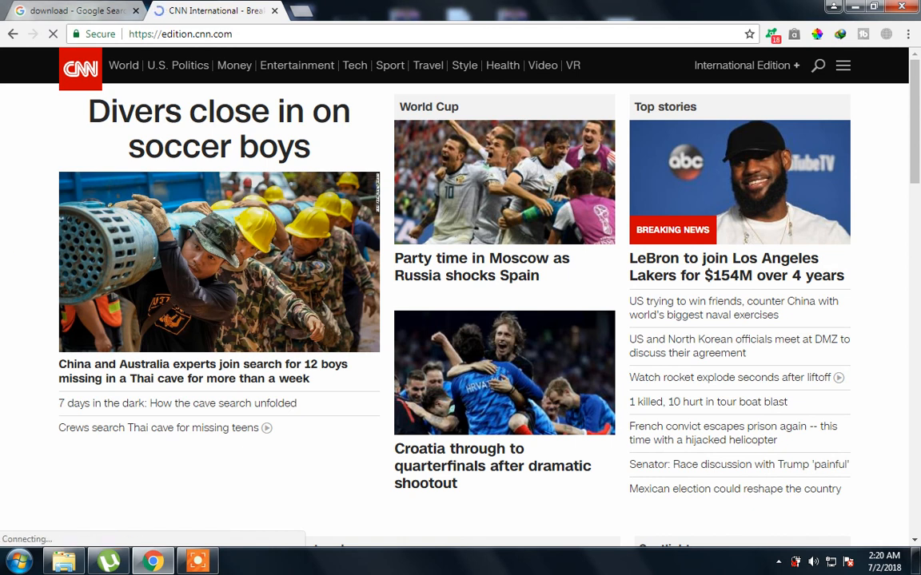
key(ctrl+Tab)
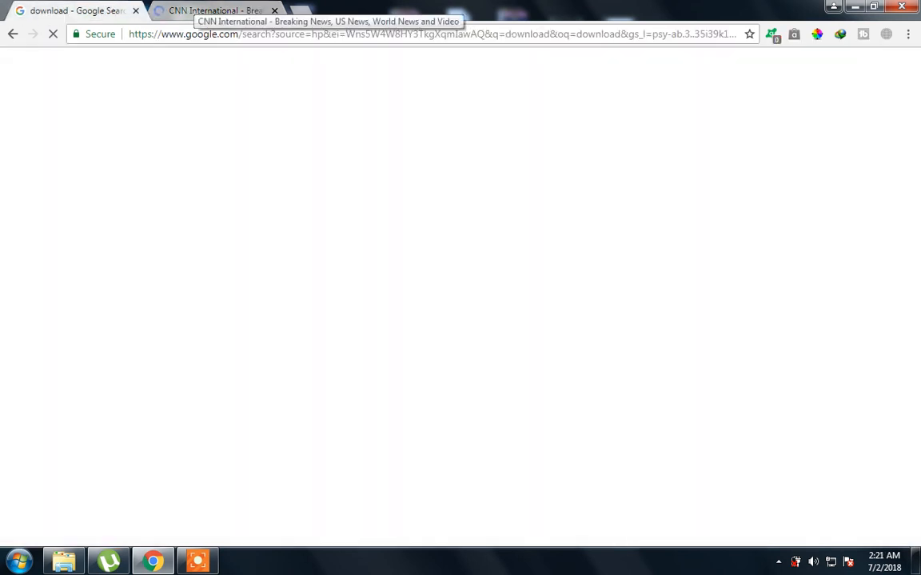
click(215, 10)
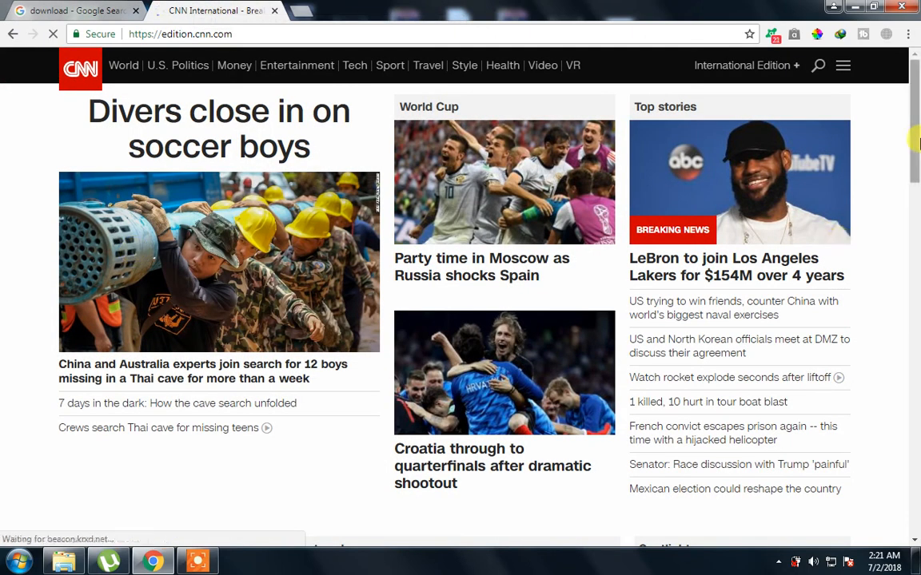
scroll(459, 233, down, 3)
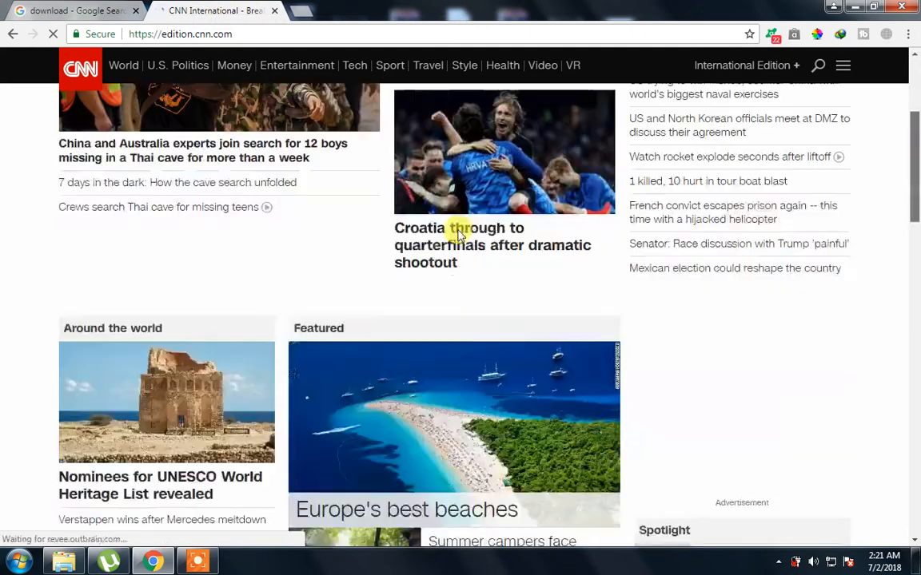
scroll(459, 232, down, 3)
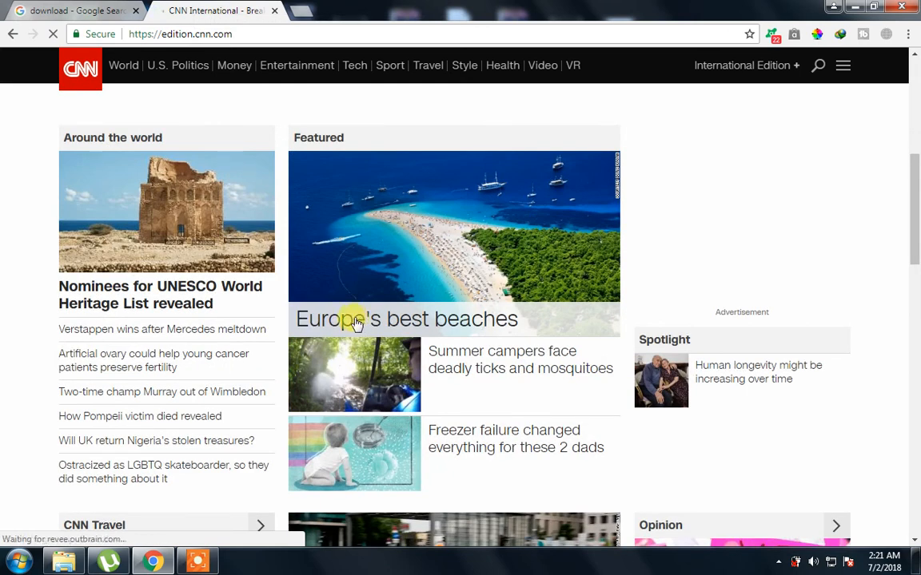
click(274, 11)
Change the query to 'download wordpres' and open the Download WordPress | WordPress.org result
click(191, 77)
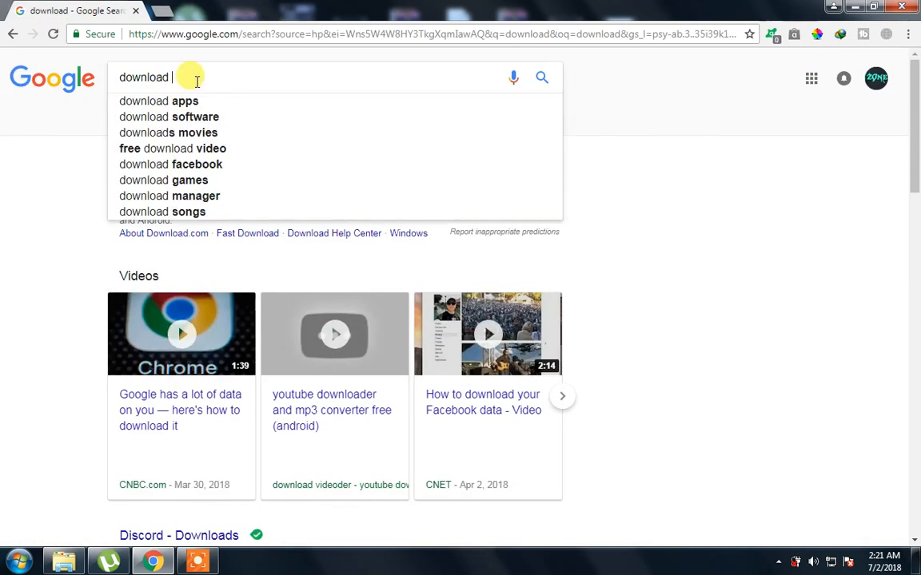
text(wordpres)
key(Return)
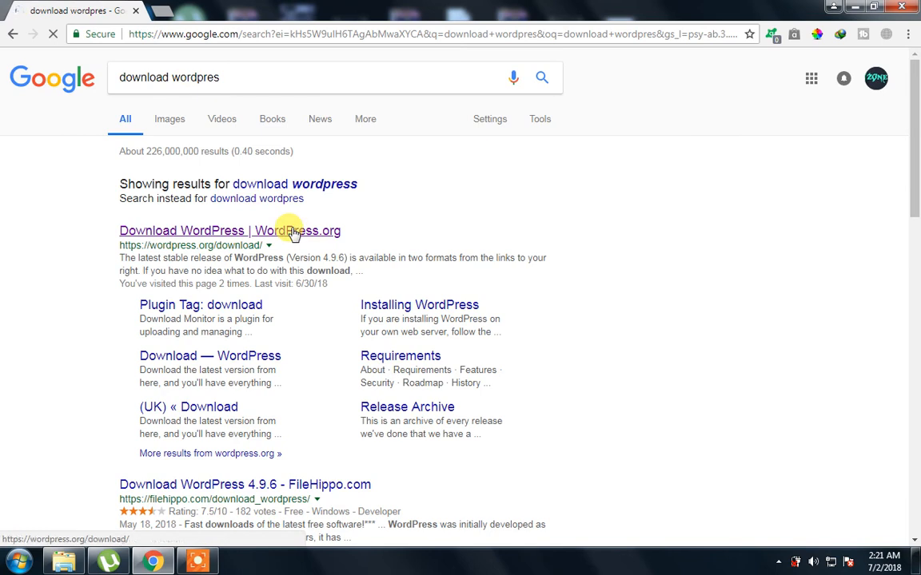
click(294, 232)
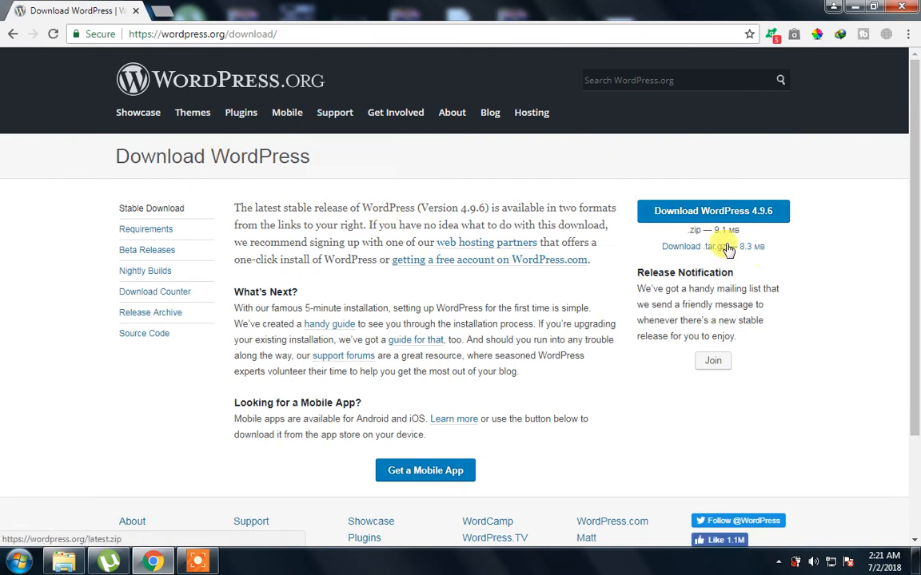
click(693, 209)
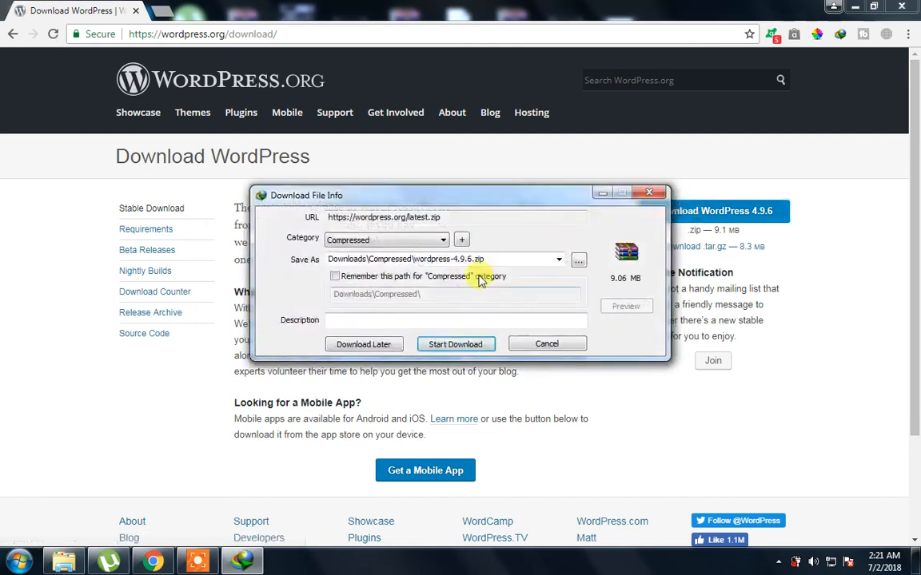
drag(478, 205, 345, 304)
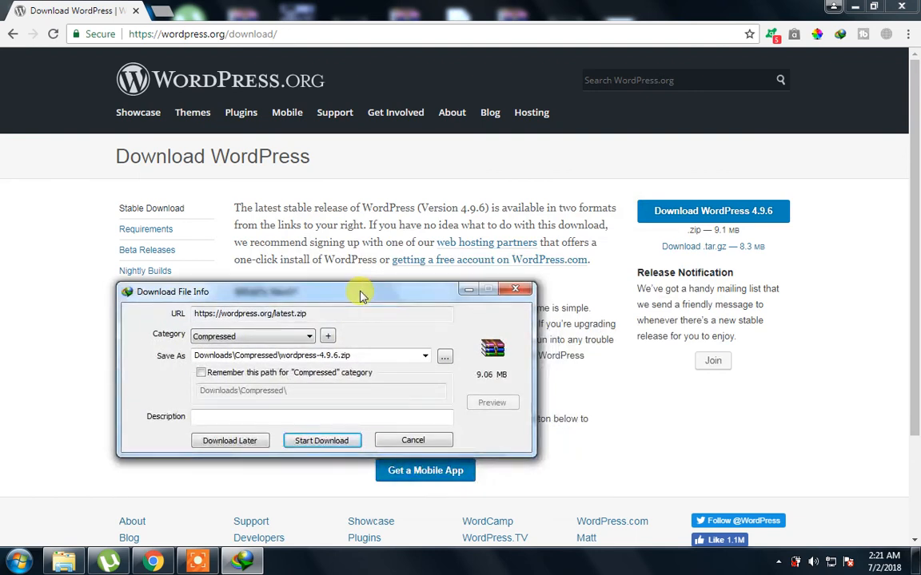
drag(359, 296, 416, 200)
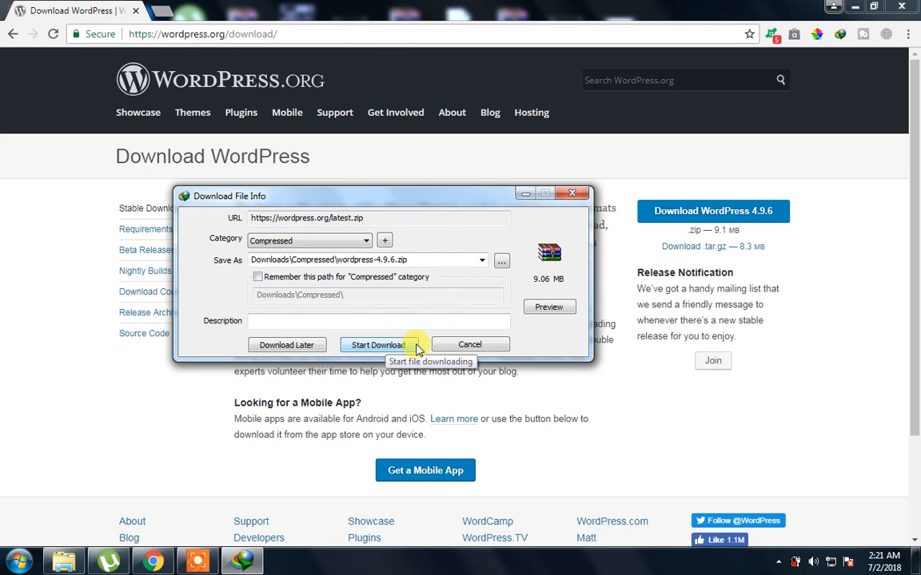
click(458, 347)
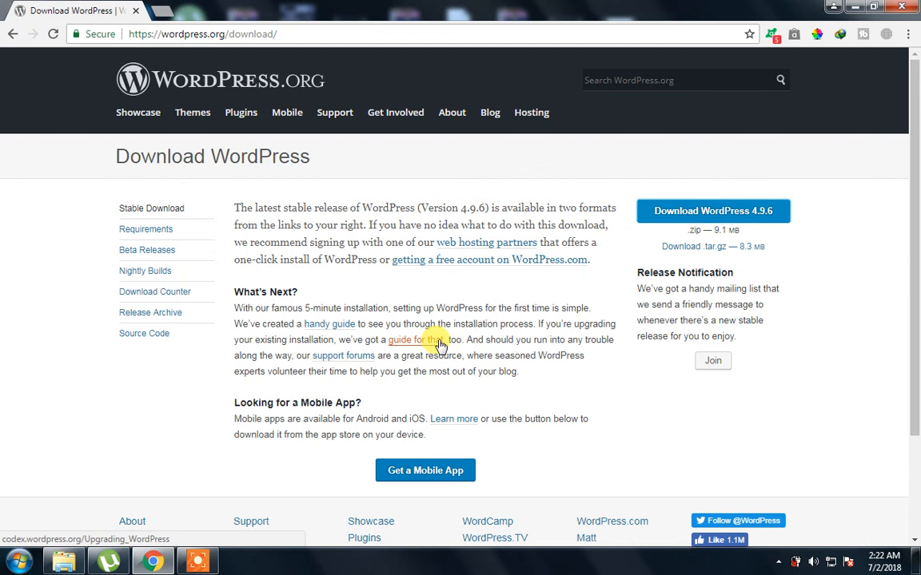
Open a File Explorer window on the Downloads folder and scroll through it
key(ctrl+j)
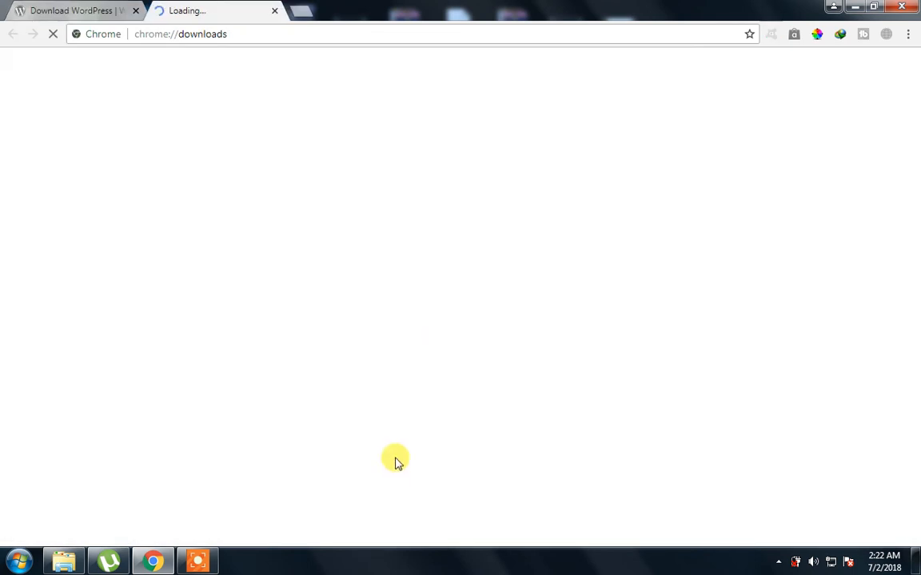
key(super)
key(Escape)
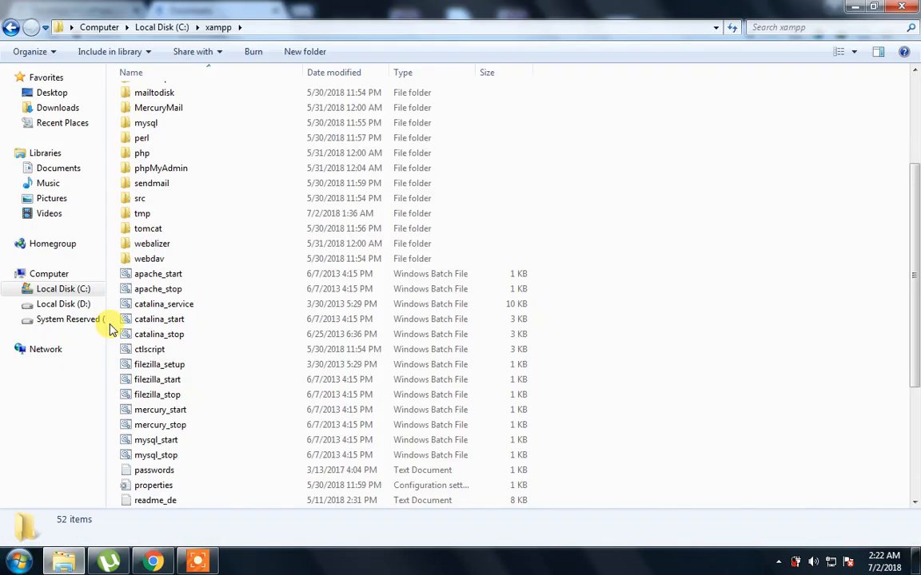
click(68, 107)
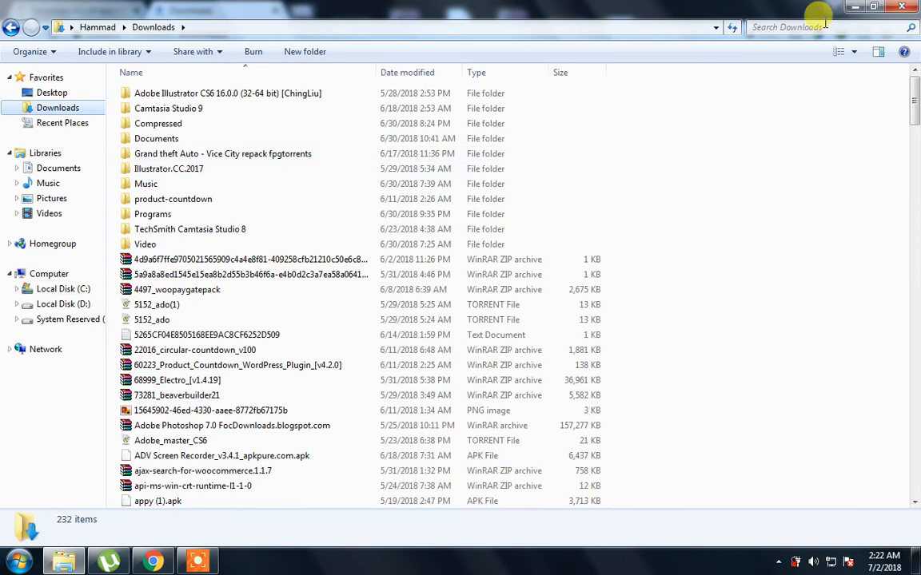
drag(913, 108, 913, 438)
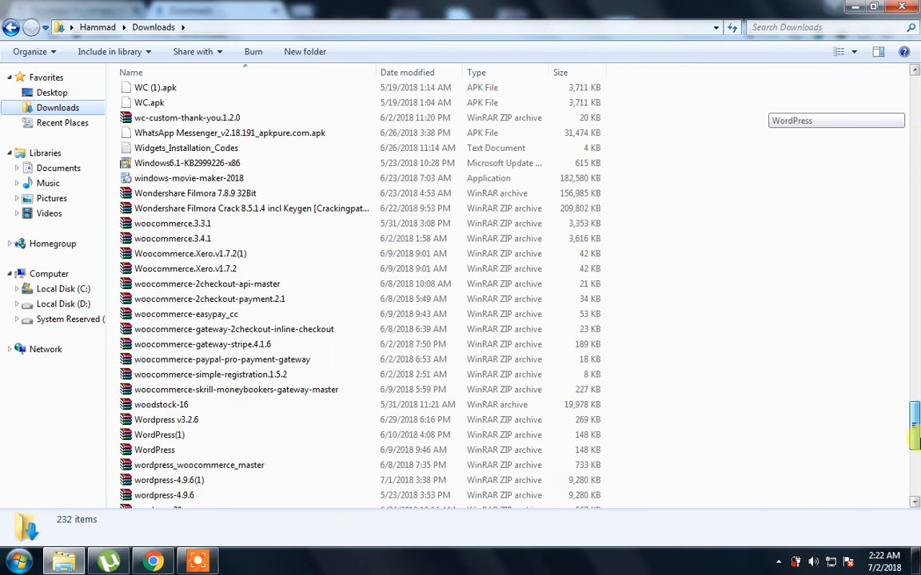
Open wordpress-4.9.6.zip in WinRAR and select the wordpress folder inside
click(176, 480)
scroll(200, 464, down, 1)
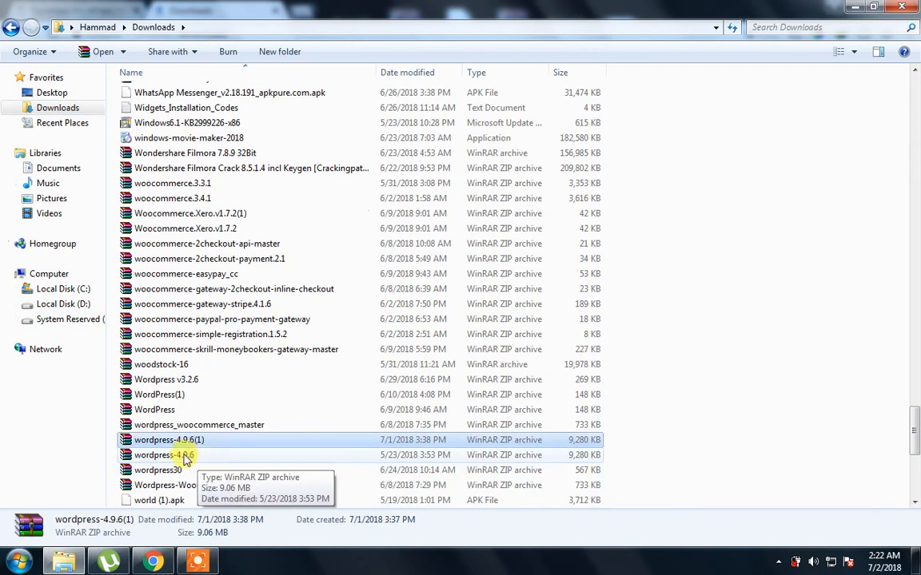
click(186, 455)
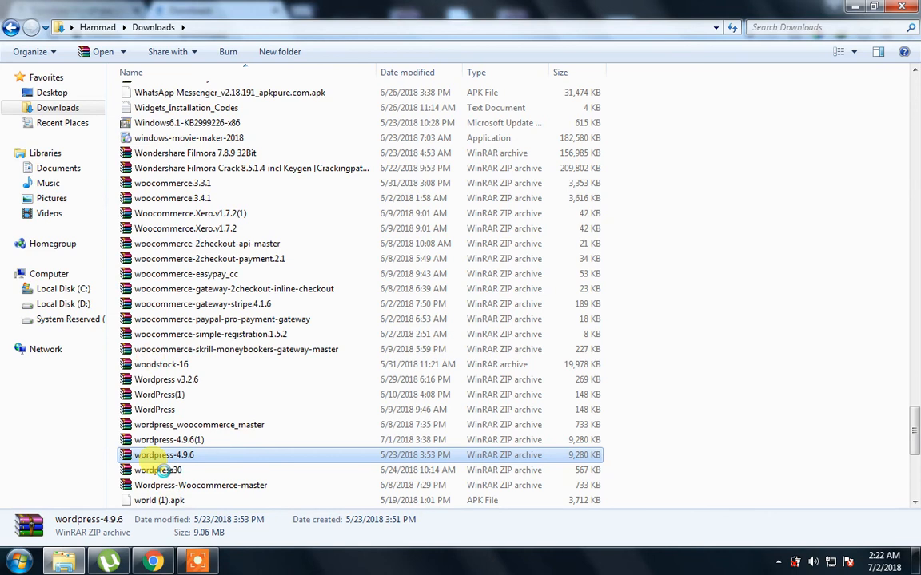
right_click(180, 456)
click(212, 161)
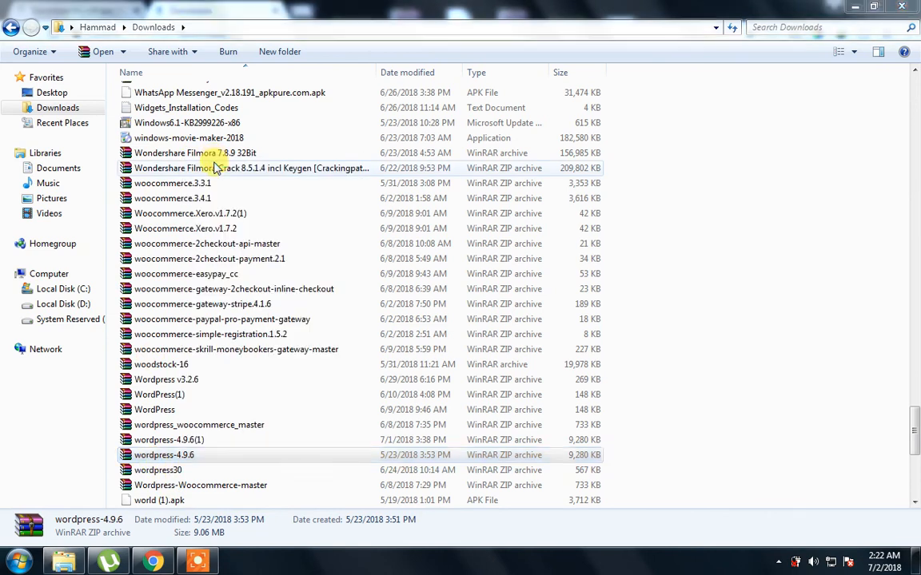
click(256, 494)
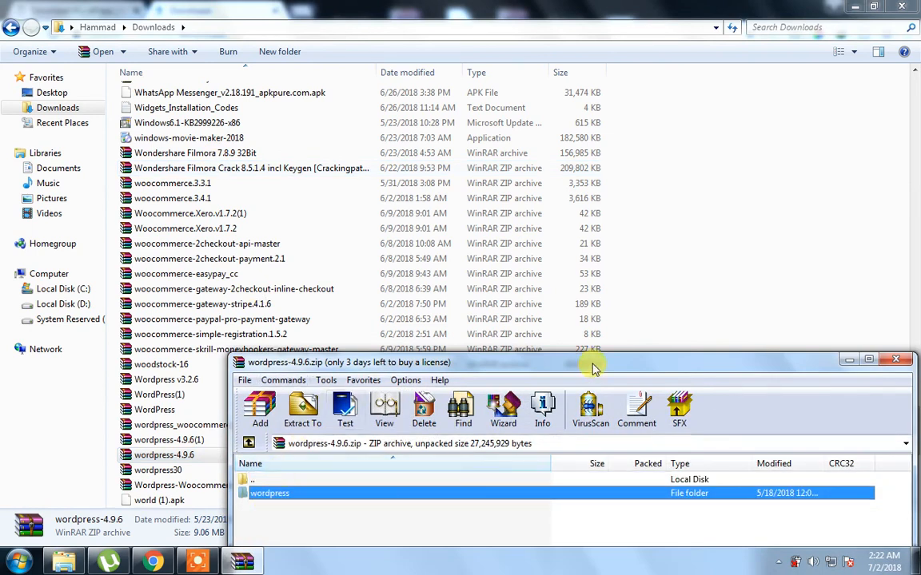
Set WinRAR's extraction destination to the Desktop and check the existing wordpress folder there
drag(601, 364, 502, 210)
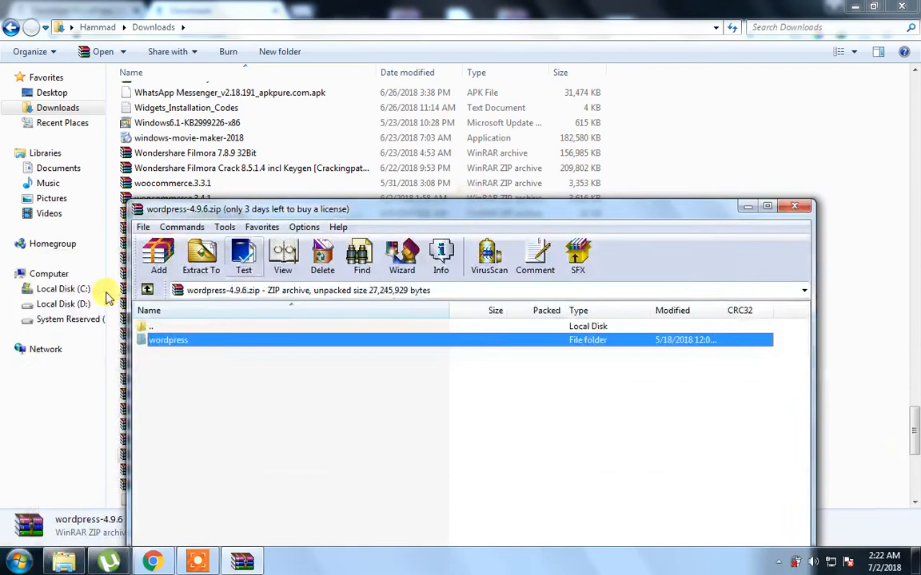
click(201, 257)
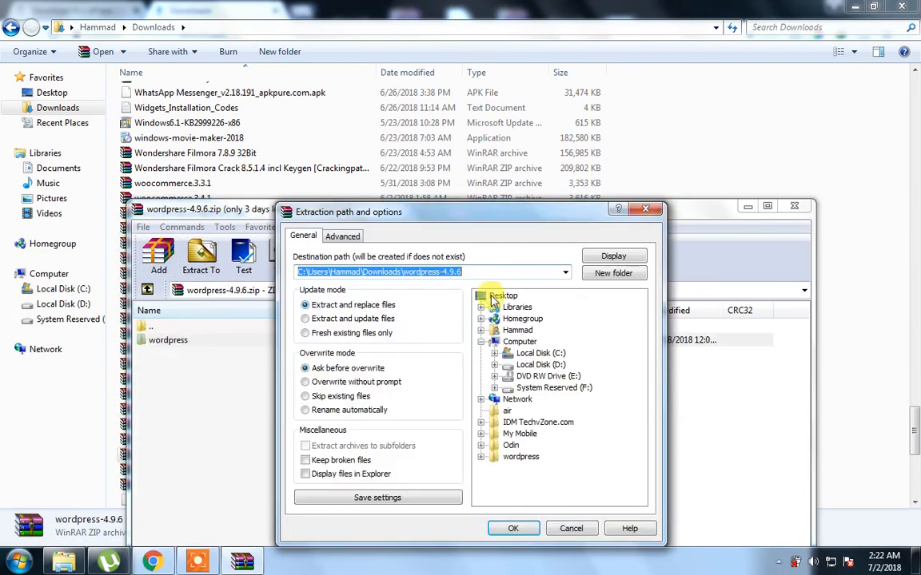
click(496, 296)
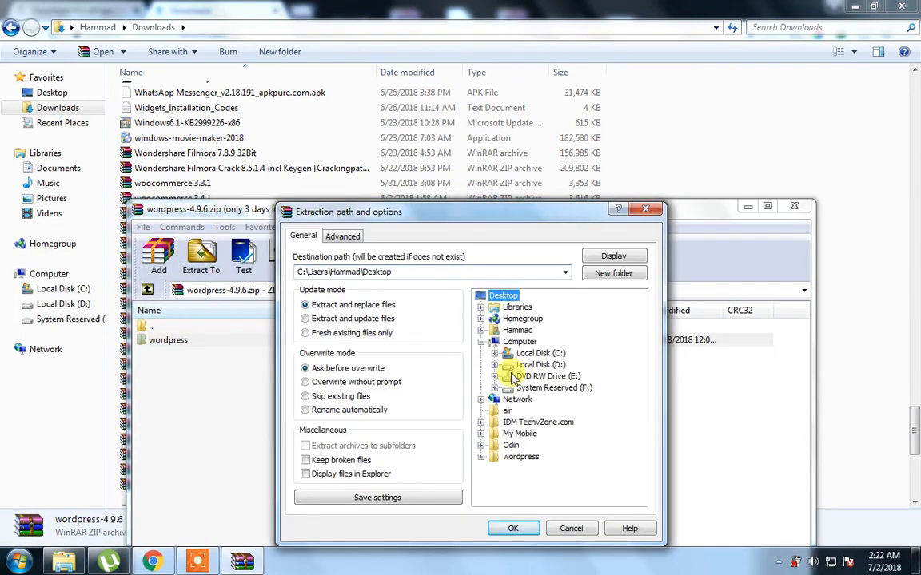
click(916, 566)
click(569, 264)
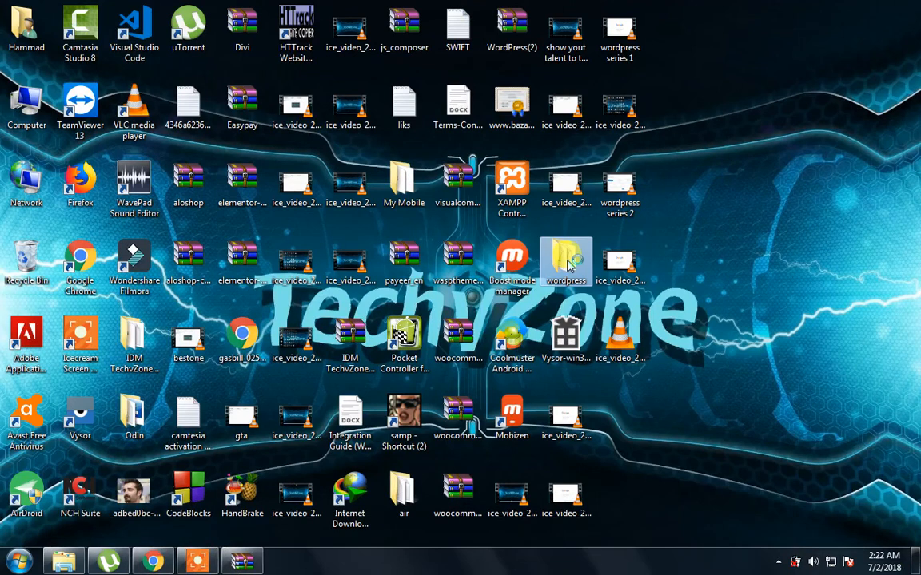
click(247, 560)
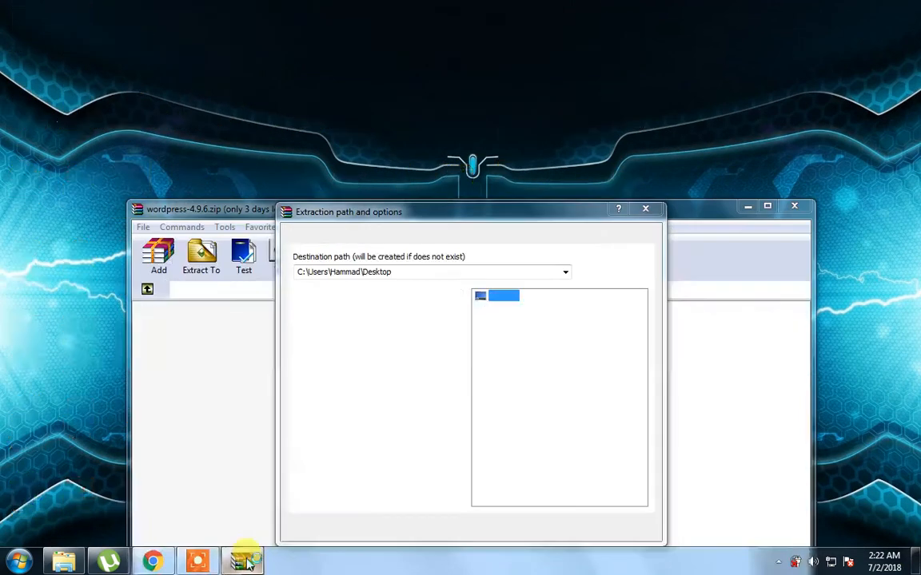
Close the extraction dialog and the WinRAR archive window without extracting
click(657, 210)
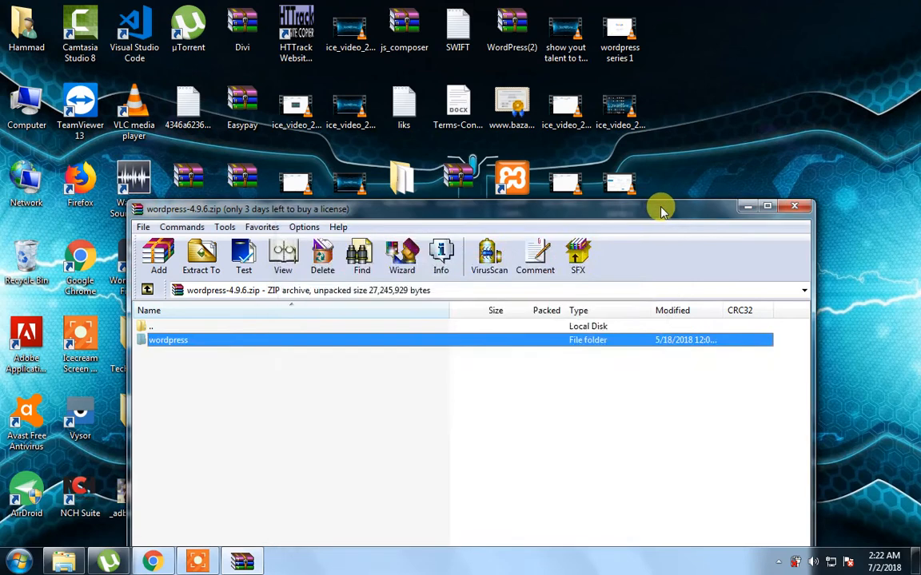
drag(657, 206, 391, 139)
click(525, 140)
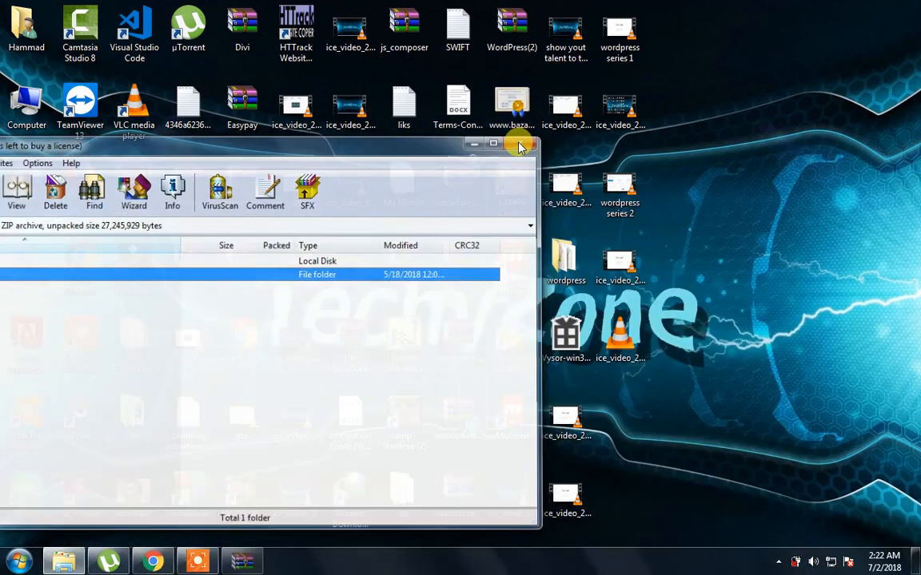
Copy the wordpress folder from the desktop and refresh the desktop
right_click(576, 248)
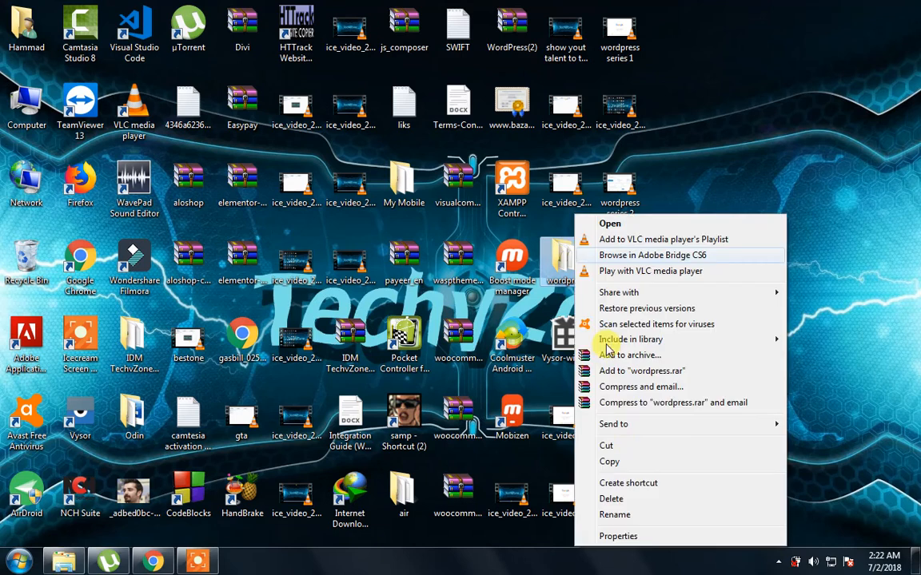
click(627, 466)
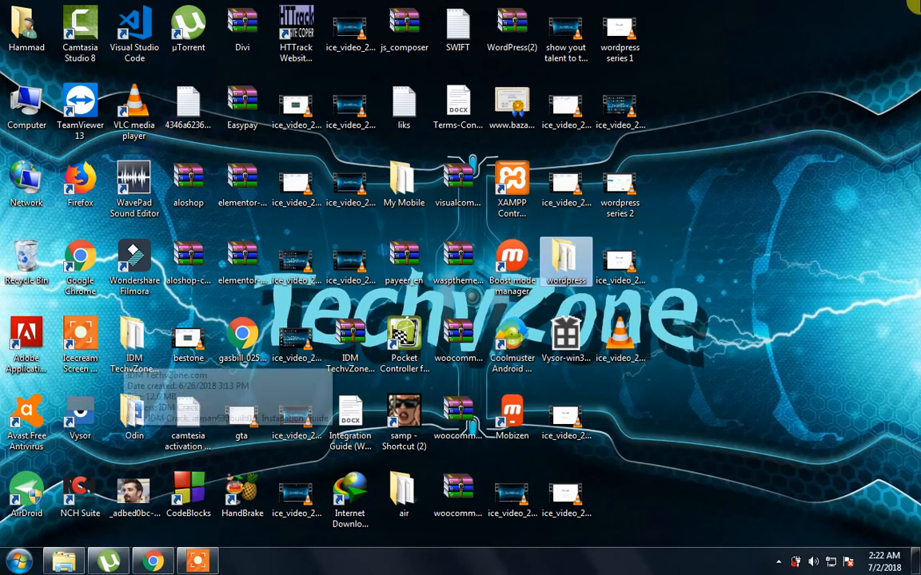
drag(828, 2, 19, 565)
key(F5)
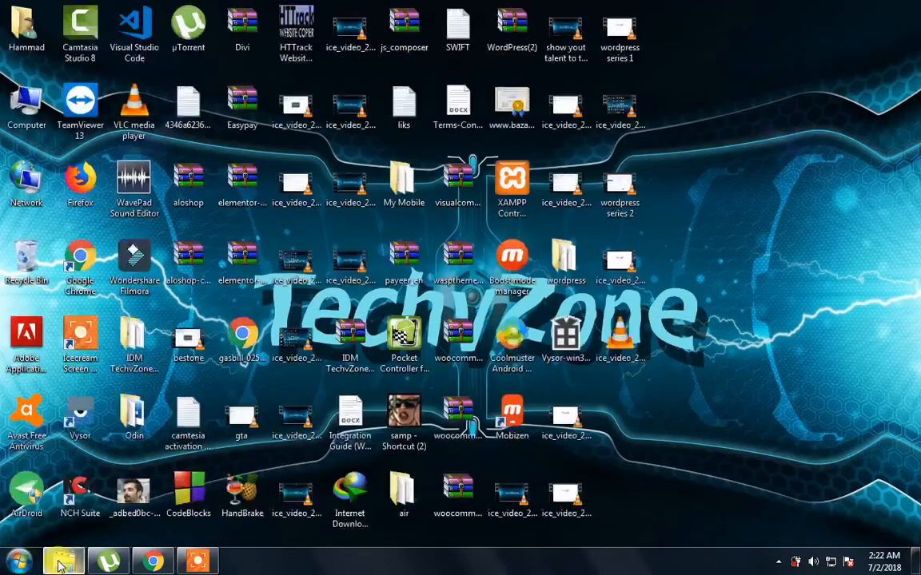
Navigate through Computer and Local Disk (C:) into the C:\xampp\htdocs folder
double_click(22, 112)
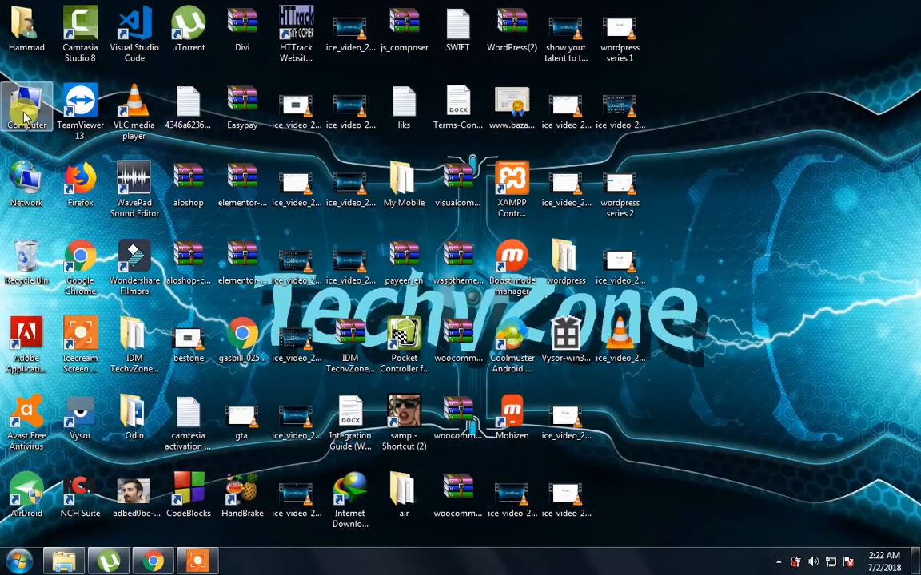
double_click(156, 174)
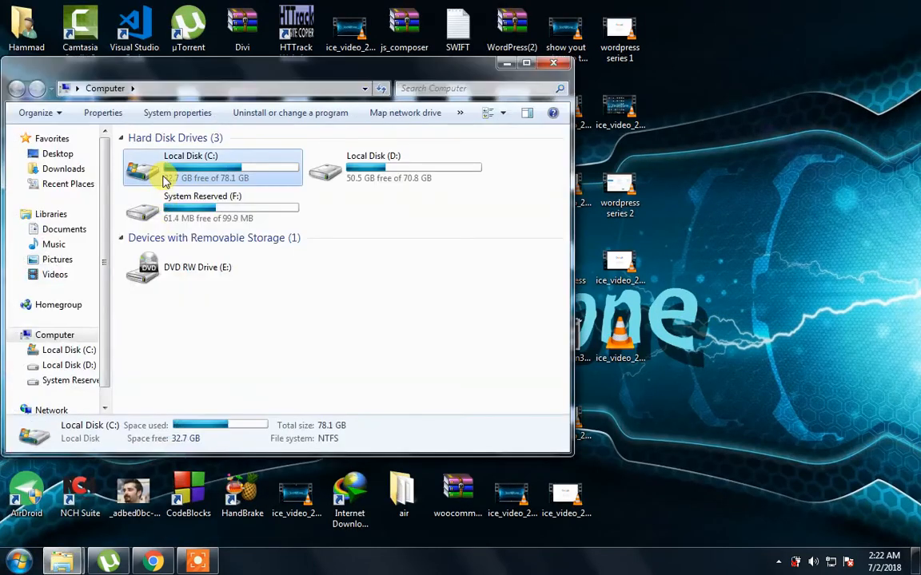
double_click(385, 74)
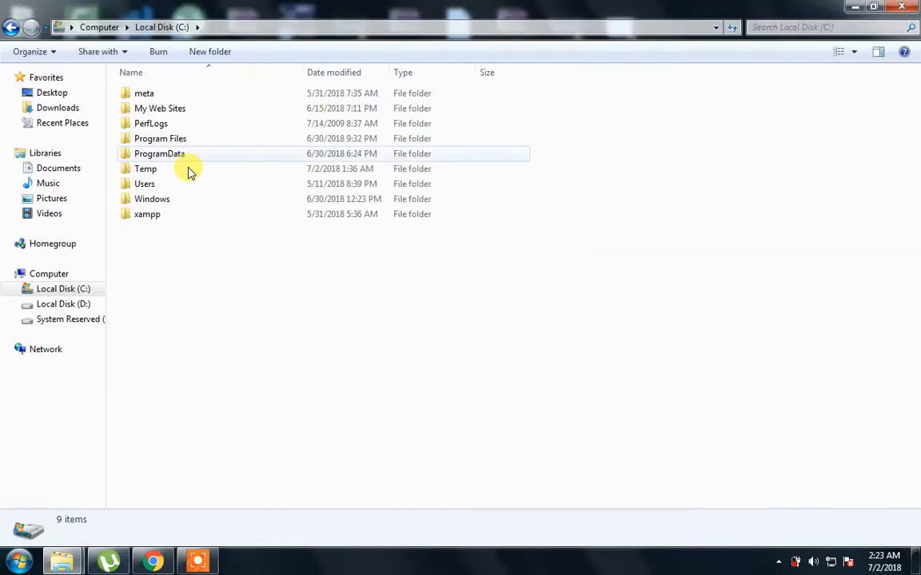
click(132, 218)
double_click(132, 217)
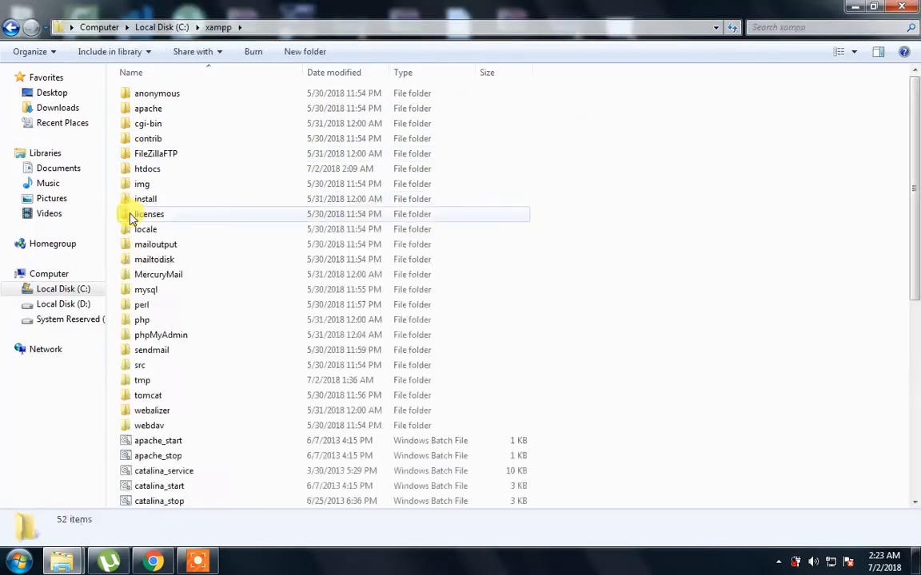
double_click(145, 171)
right_click(291, 336)
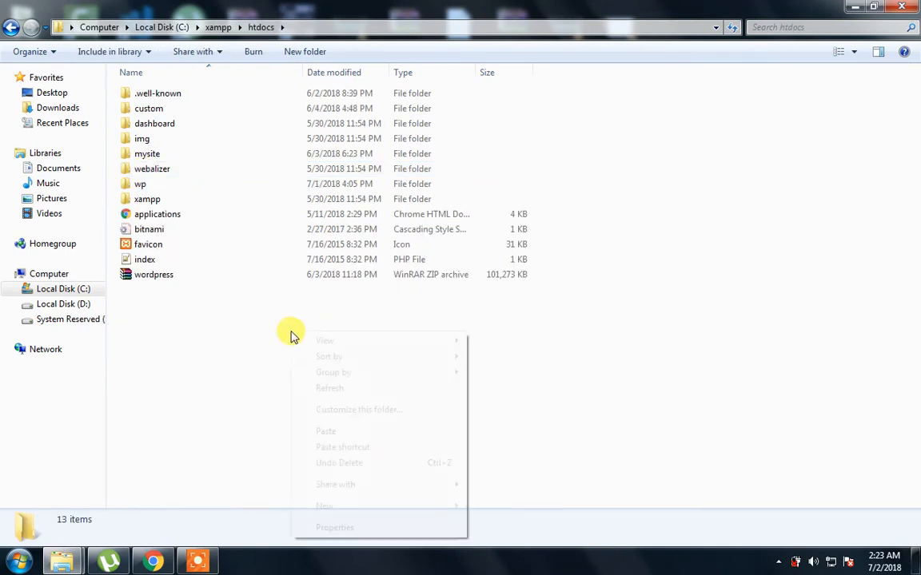
Paste the wordpress folder into htdocs, copying its 1,648 items (25.9 MB)
click(340, 432)
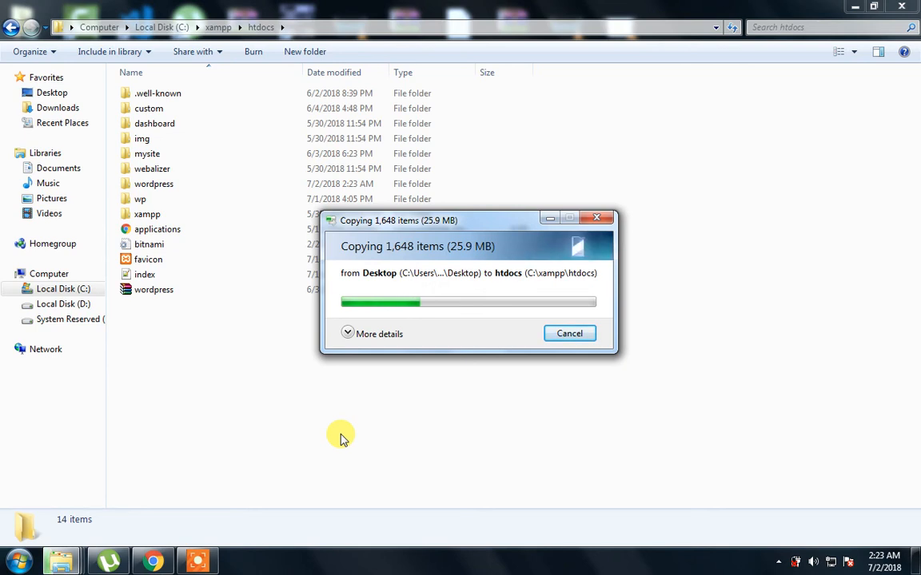
click(347, 335)
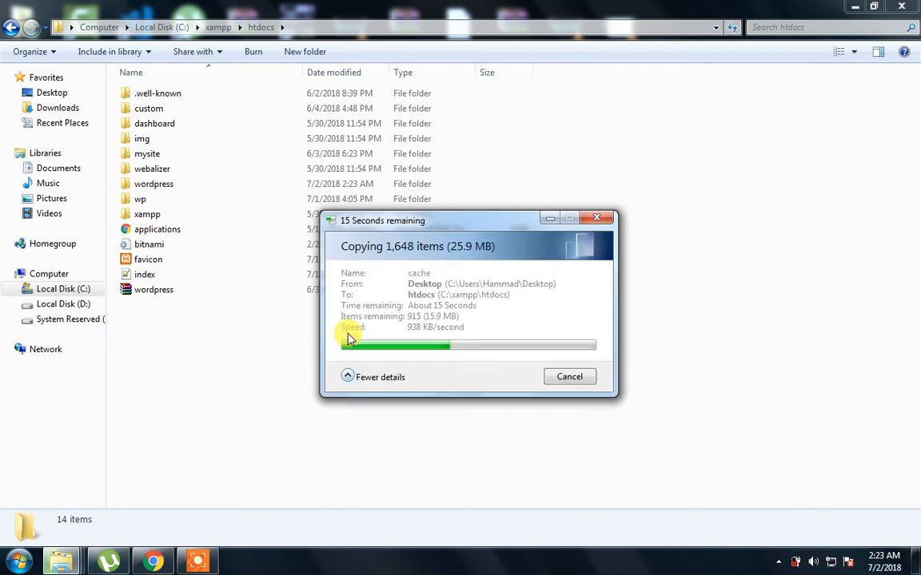
click(354, 376)
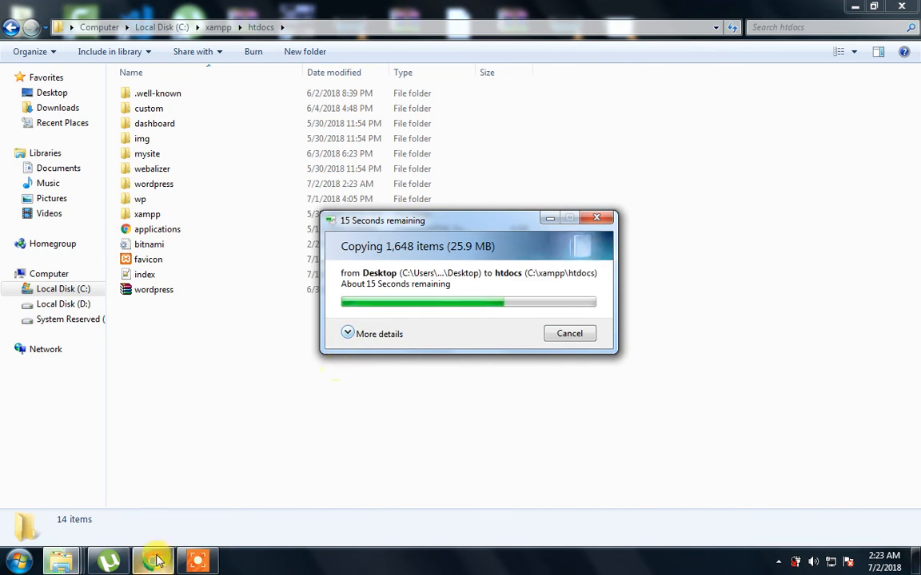
Bring Chrome's Downloads page to the front and select its address
mouse_move(157, 562)
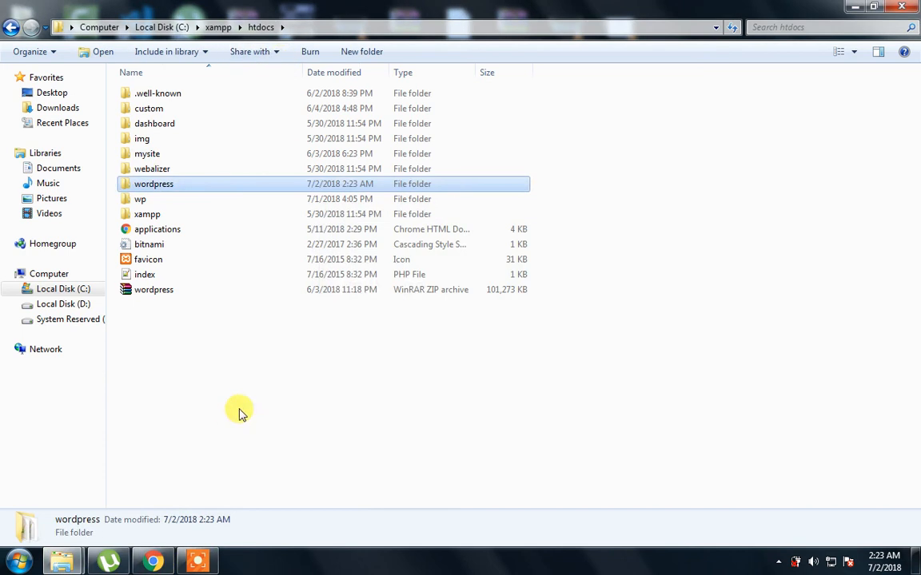
click(160, 563)
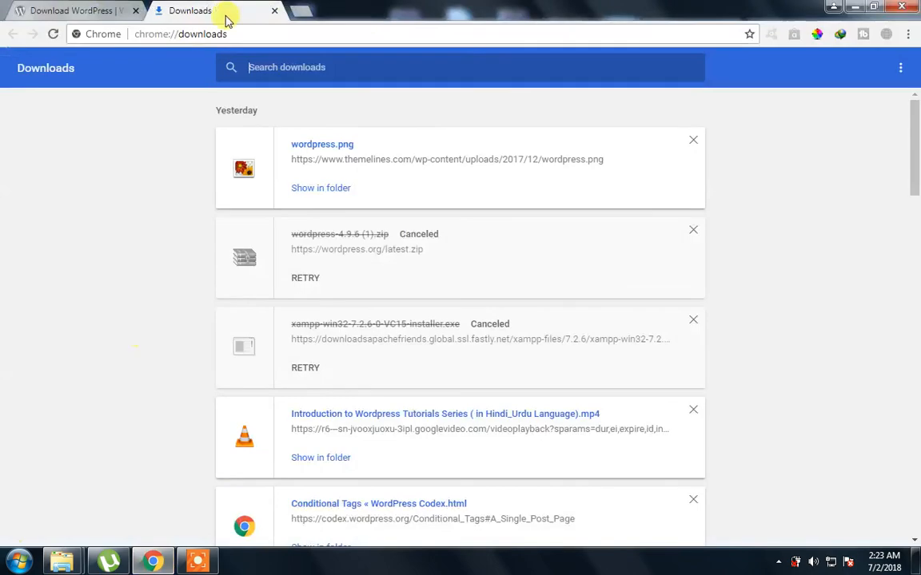
click(247, 30)
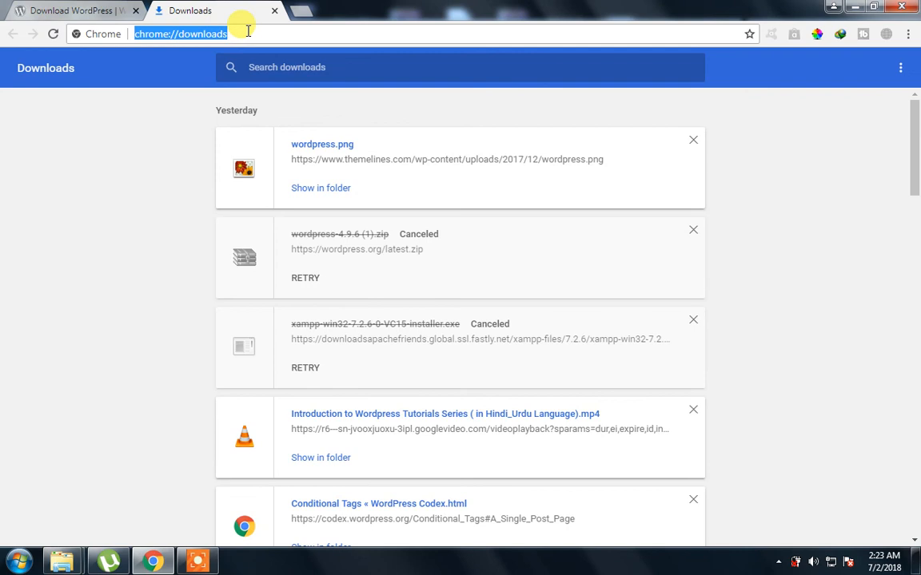
Close the Downloads tab and Chrome, then launch XAMPP Control Panel by searching 'xam'
click(275, 12)
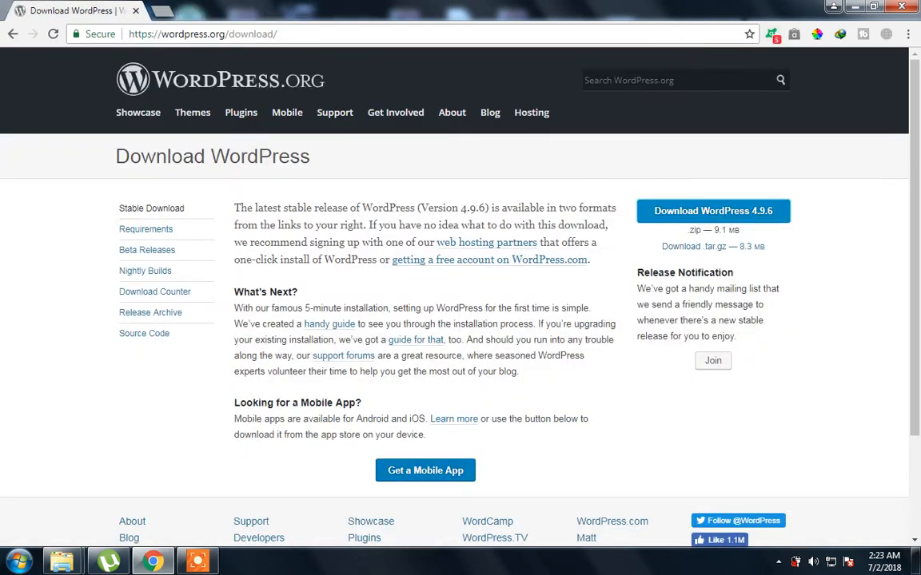
click(902, 7)
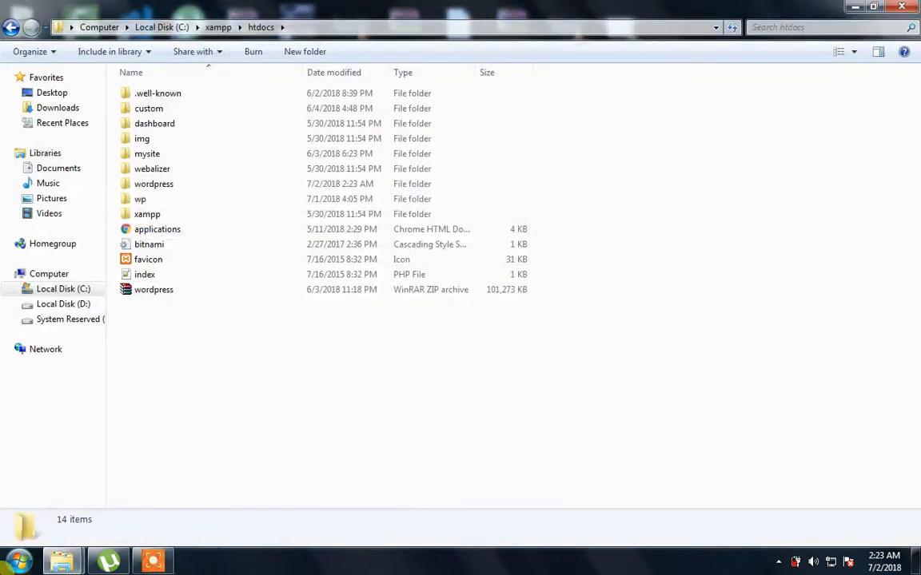
click(18, 562)
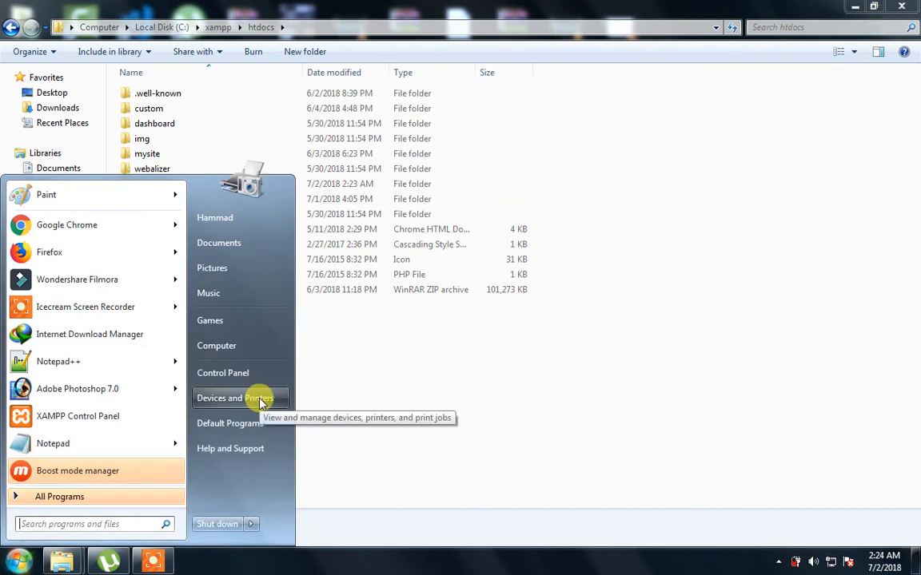
text(xmap)
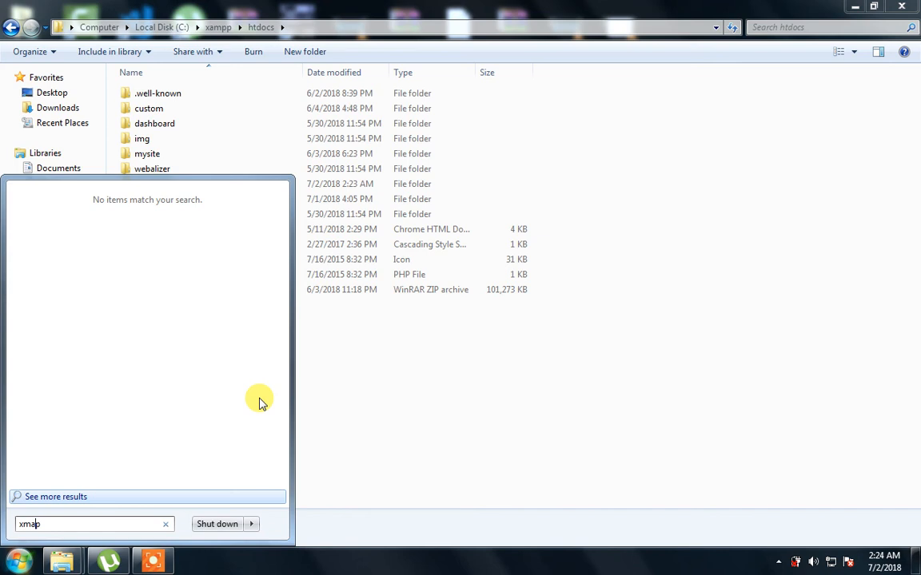
text(xam)
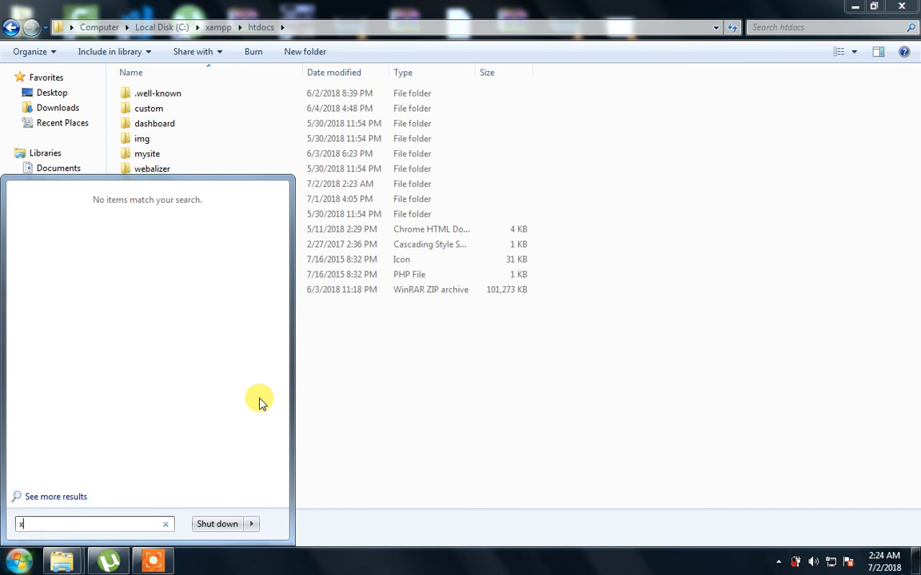
key(Return)
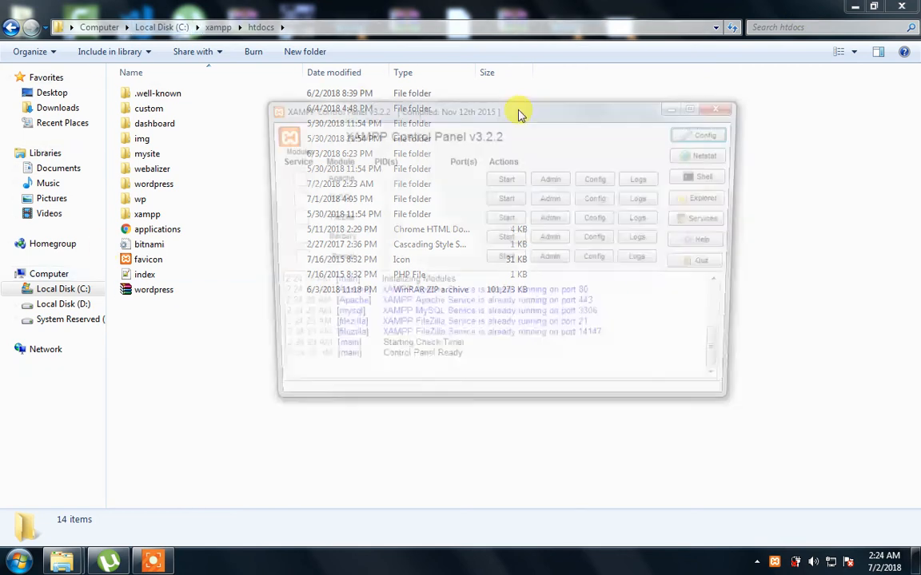
Stop Apache, MySQL and FileZilla, approving each permission prompt
click(505, 179)
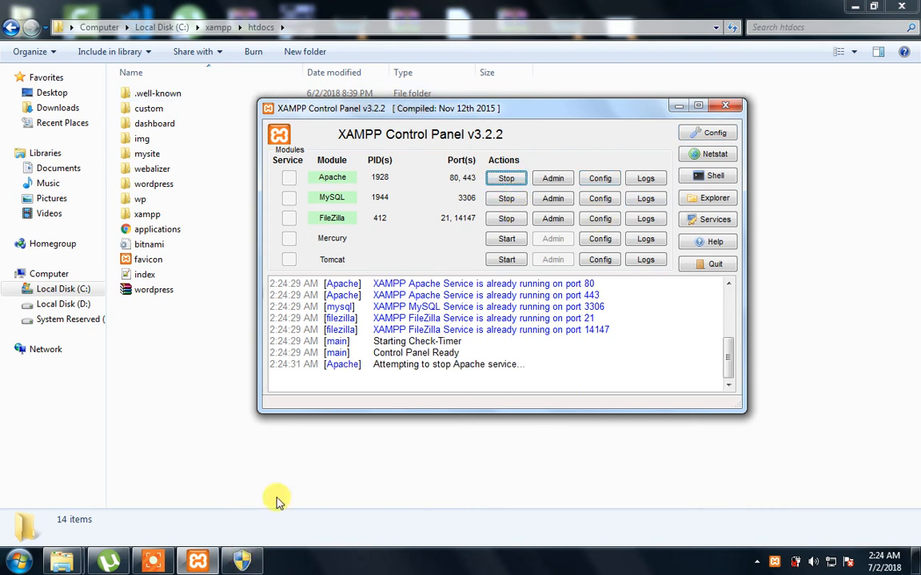
click(242, 562)
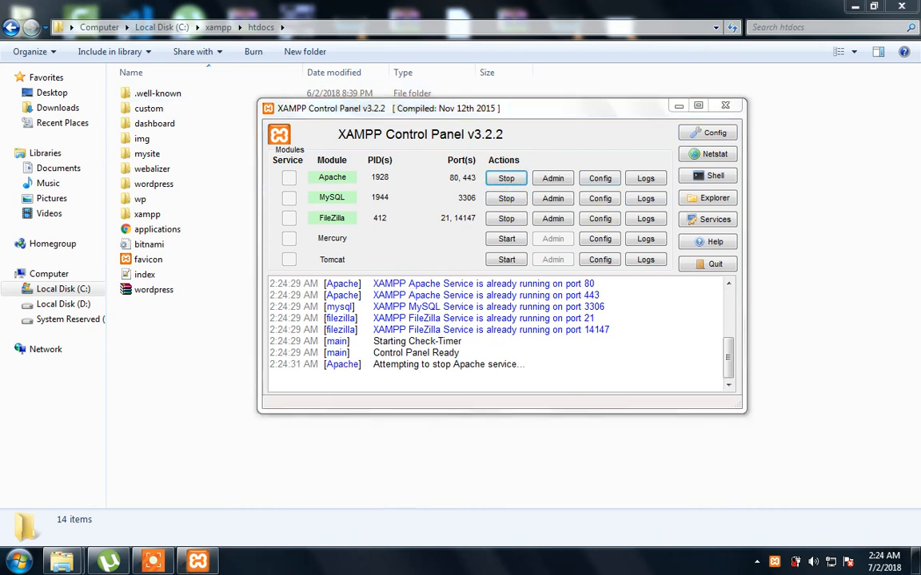
click(506, 198)
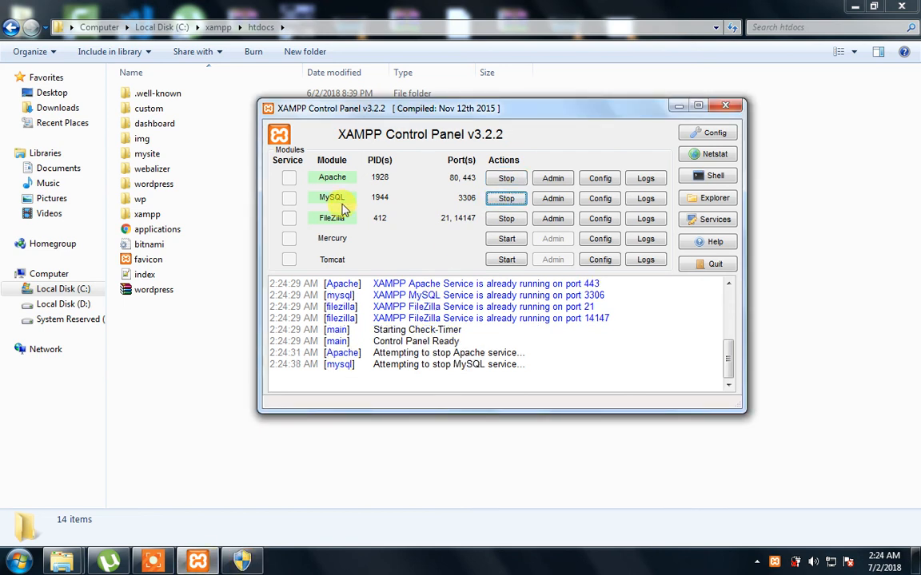
click(244, 561)
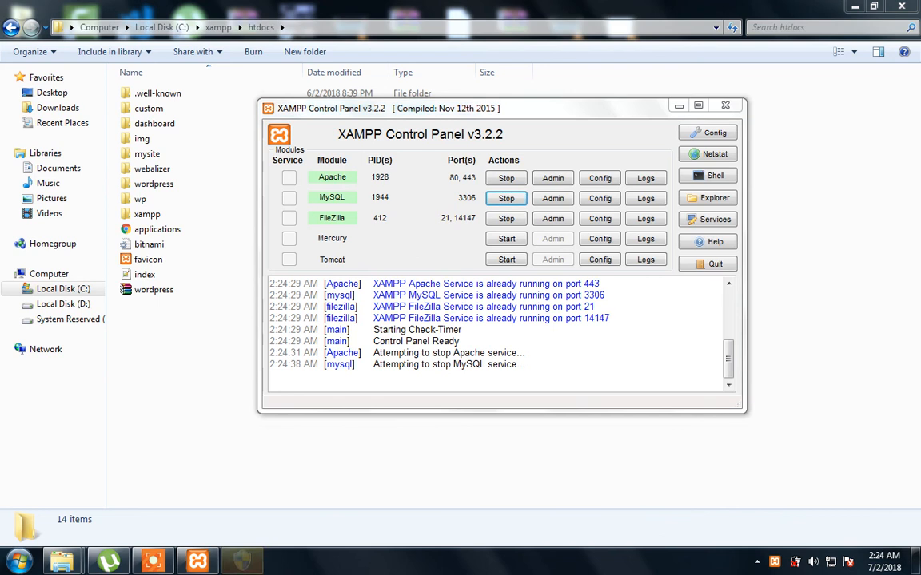
click(506, 221)
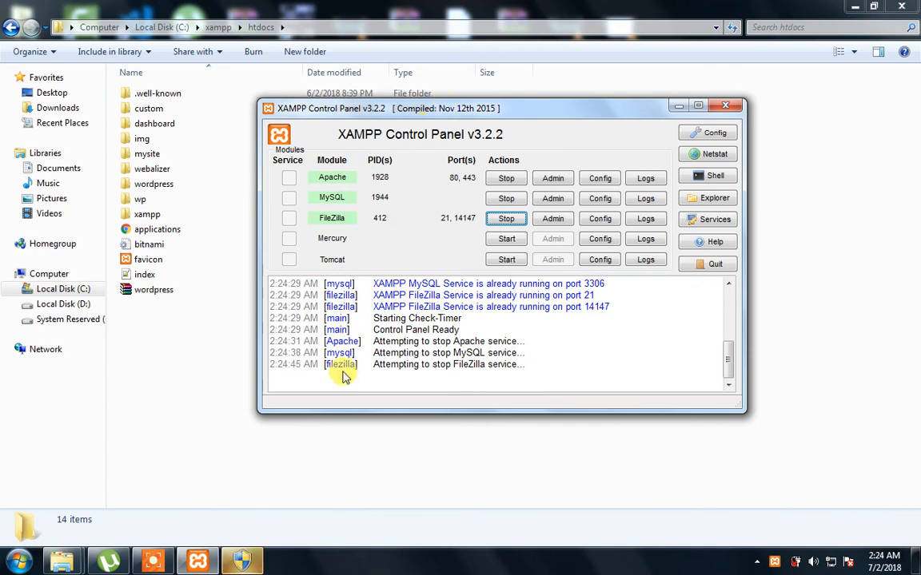
click(254, 556)
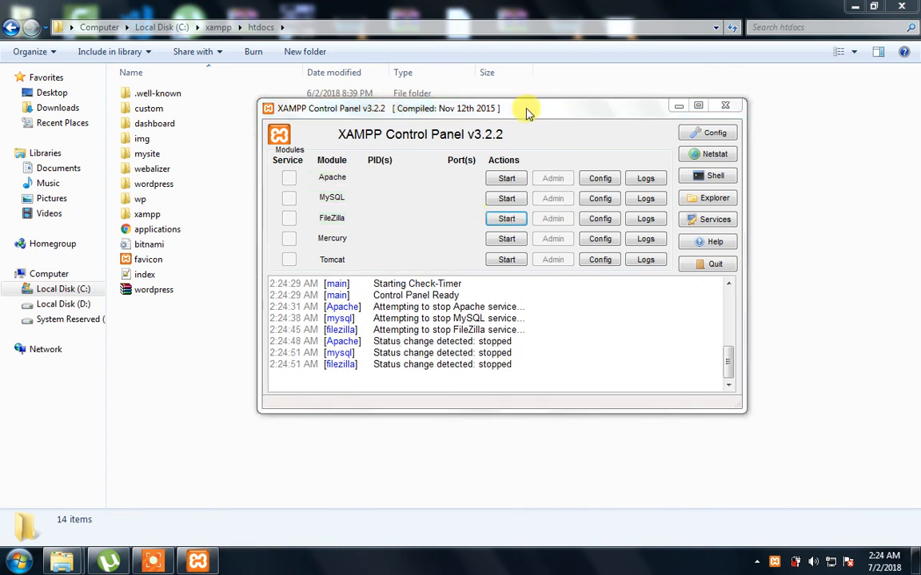
Drag the XAMPP Control Panel window further to the right
drag(527, 113, 437, 154)
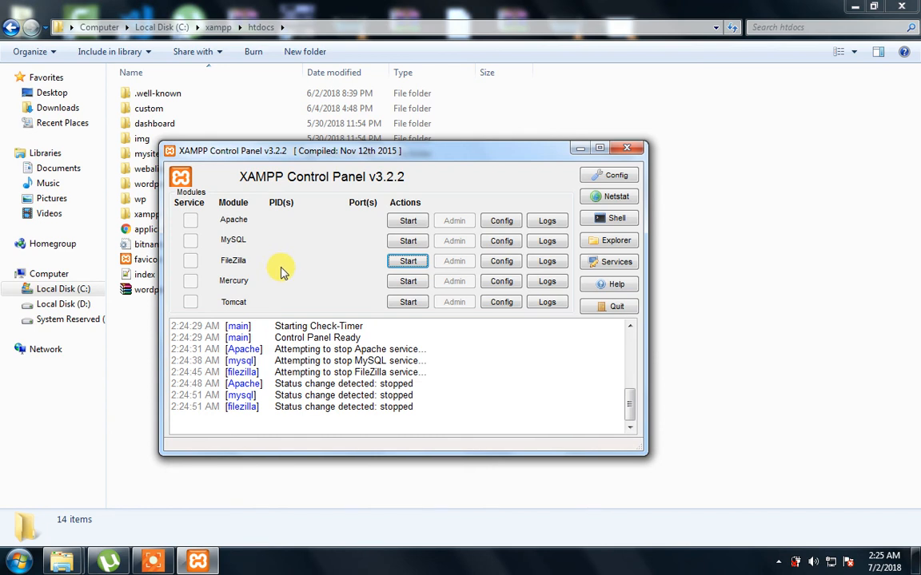
drag(438, 150, 495, 148)
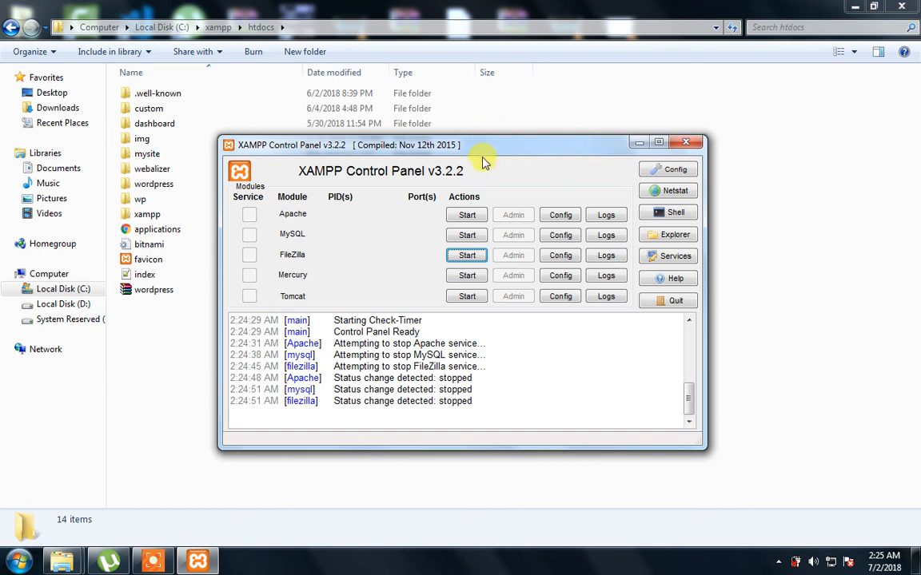
drag(471, 148, 540, 135)
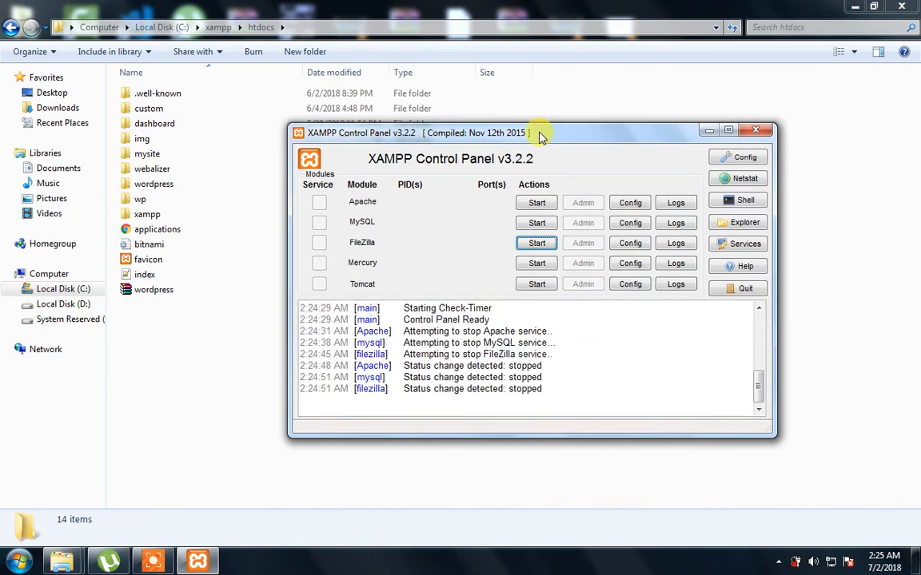
Start Apache on ports 80/443 and MySQL on port 3306, leaving FileZilla stopped
click(533, 203)
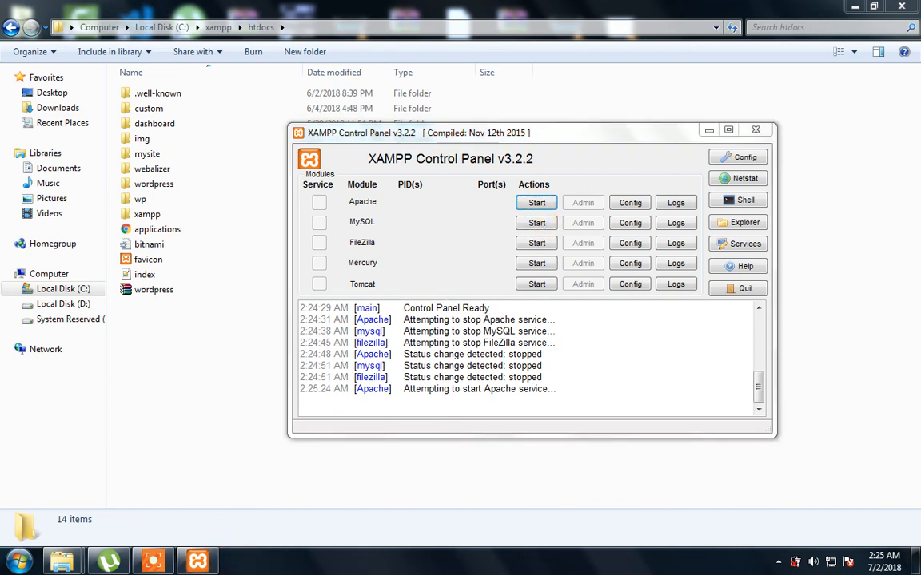
click(537, 224)
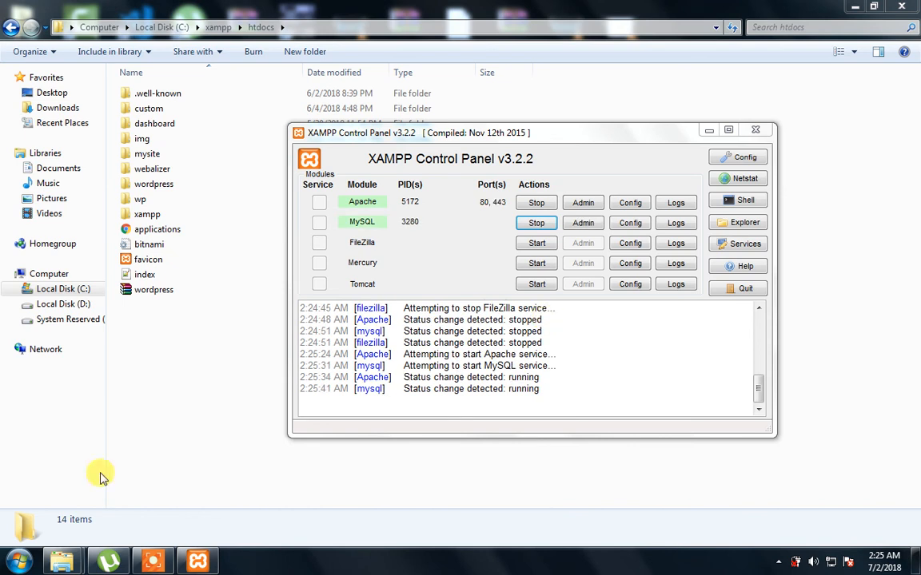
click(23, 563)
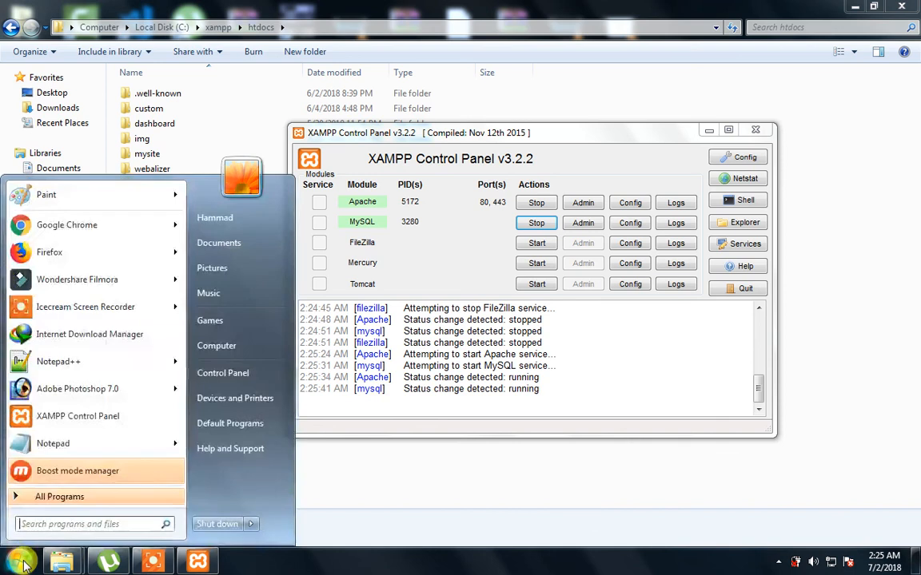
click(560, 161)
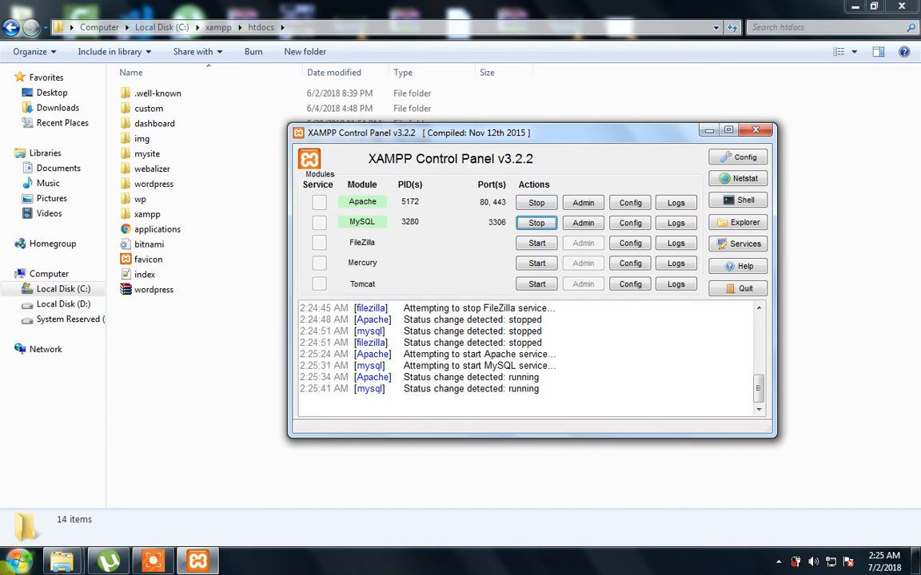
click(17, 562)
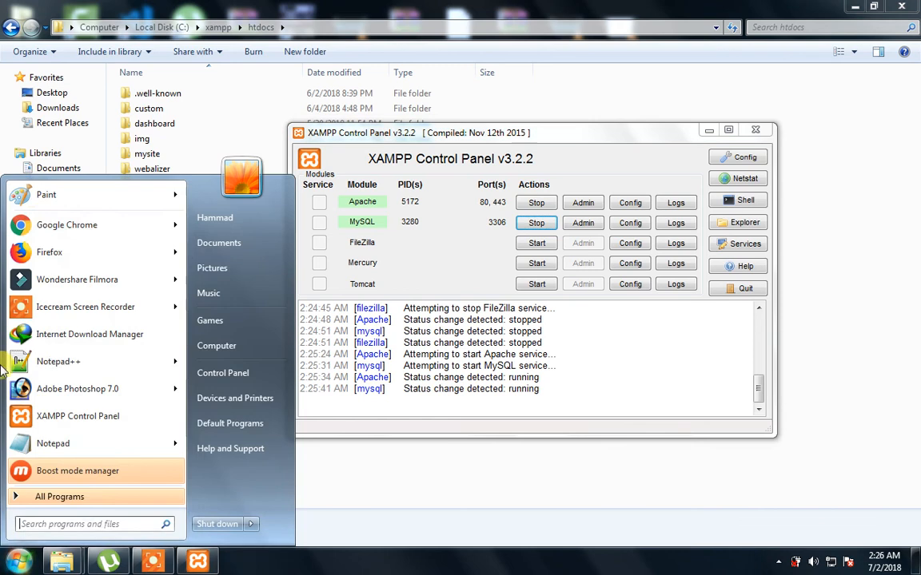
Launch Chrome and load localhost/wordpress to show the WordPress language-choice page
click(33, 227)
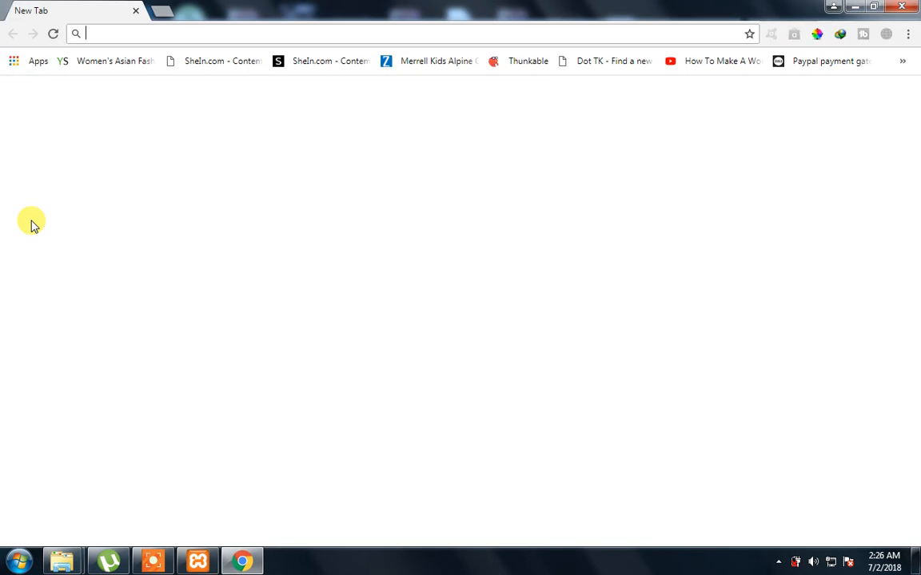
text(local)
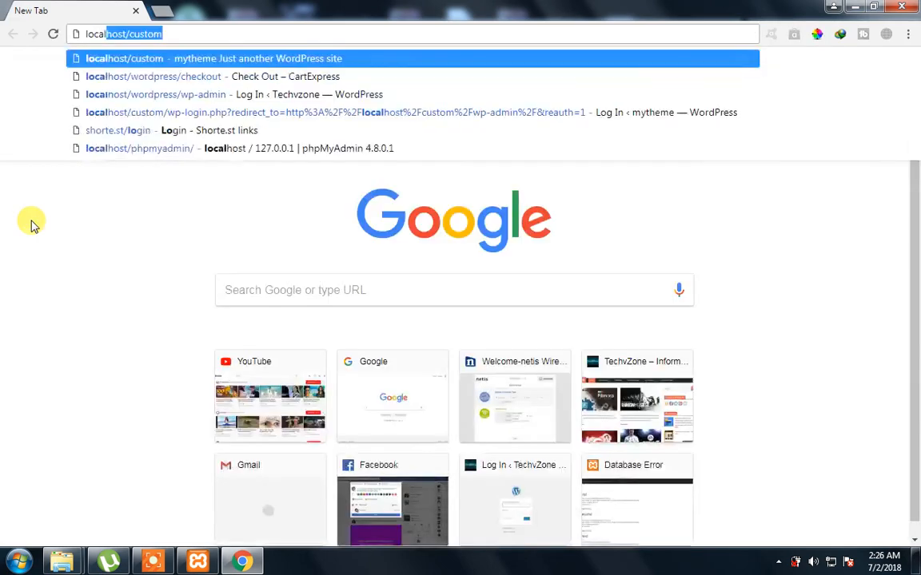
text(oal)
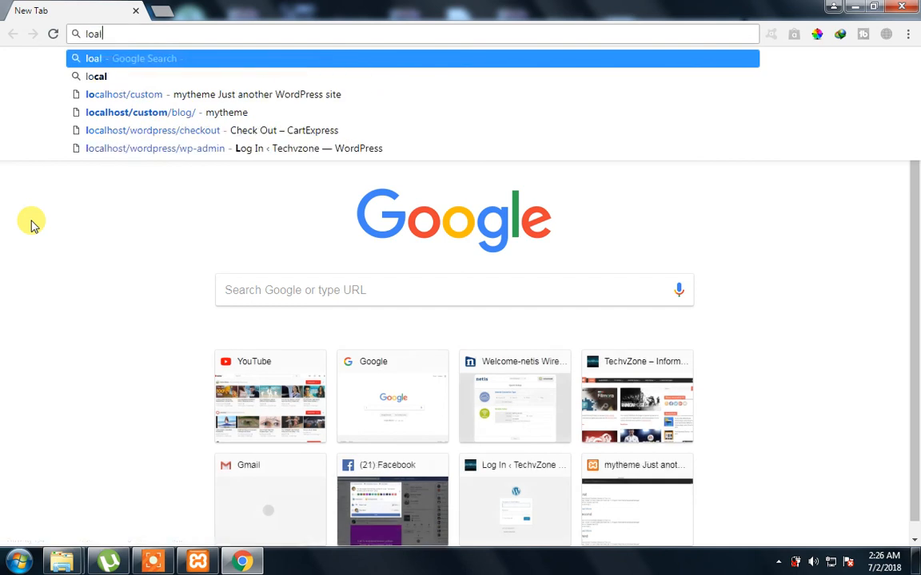
key(ctrl+a)
text(local)
key(Right)
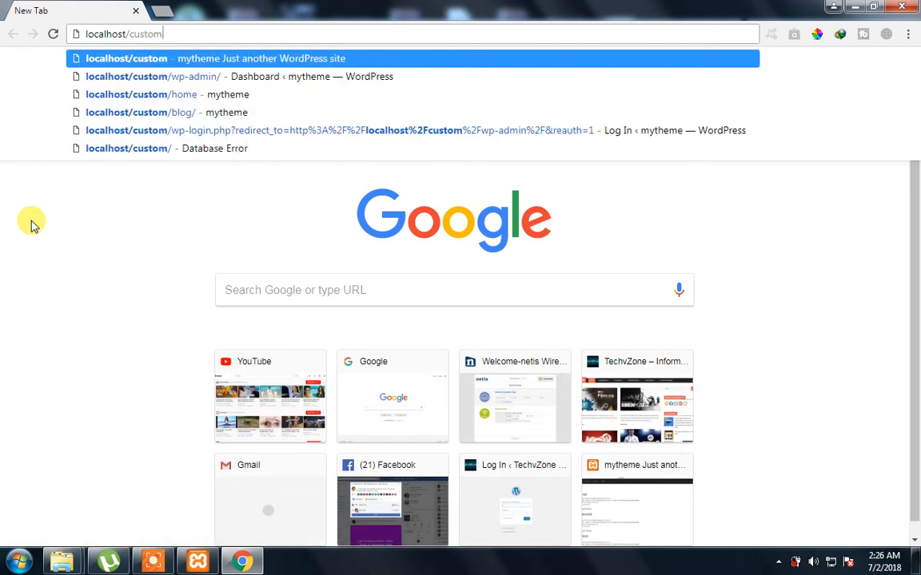
key(BackSpace)
key(BackSpace)
key(BackSpace)
key(BackSpace)
key(BackSpace)
key(BackSpace)
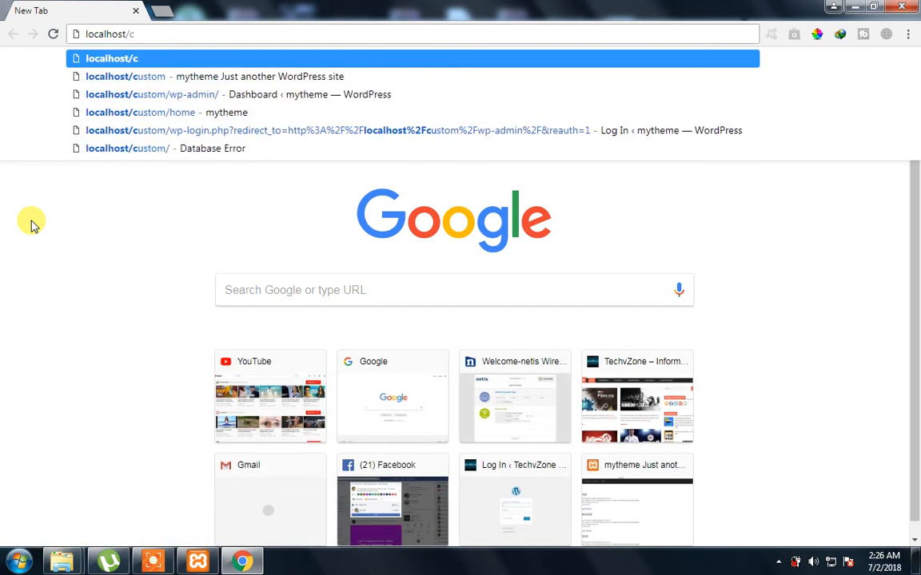
text(wordp)
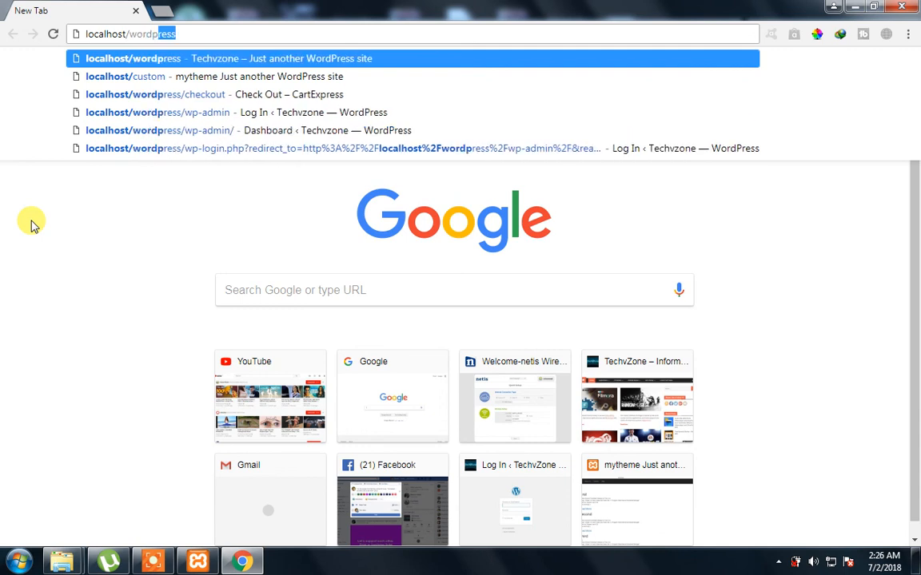
key(Return)
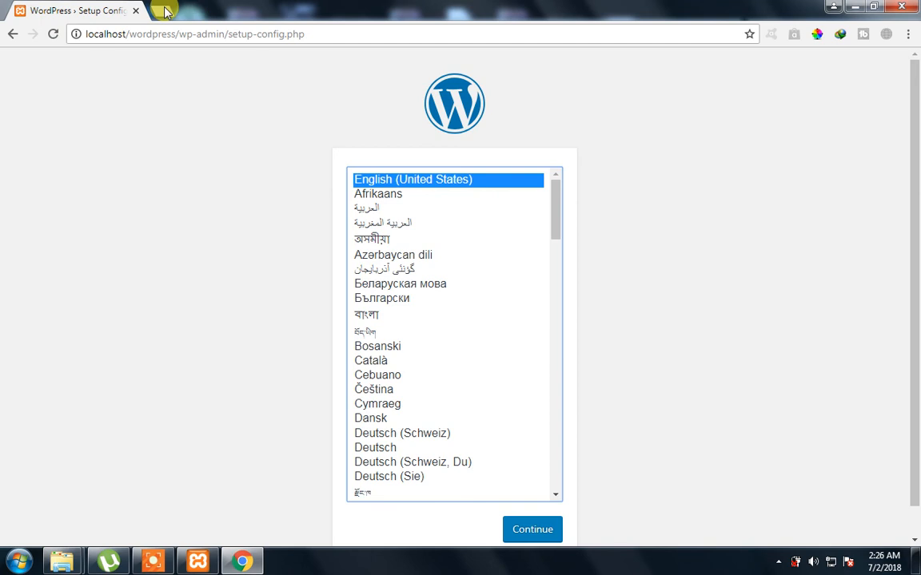
click(170, 36)
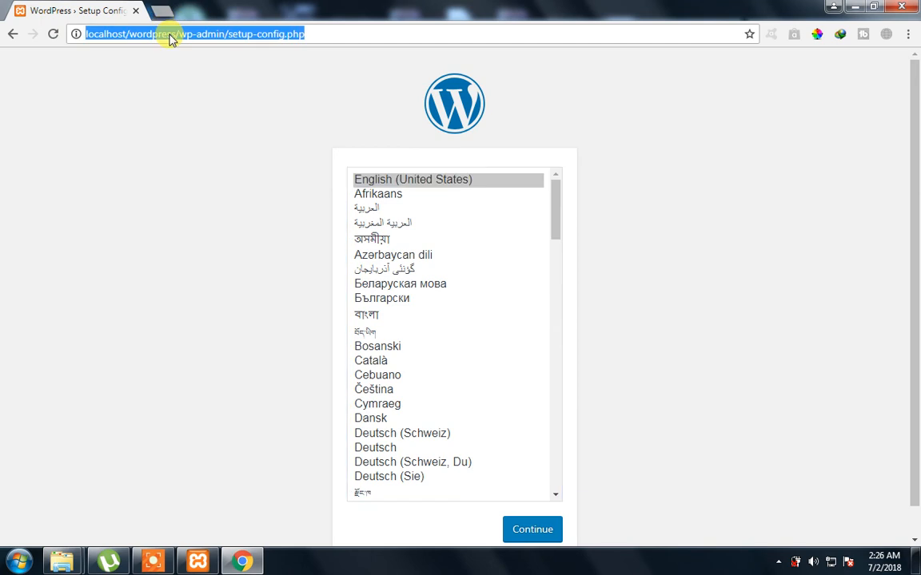
Load localhost/phpmyadmin to see the list of existing databases
text(loca)
key(Right)
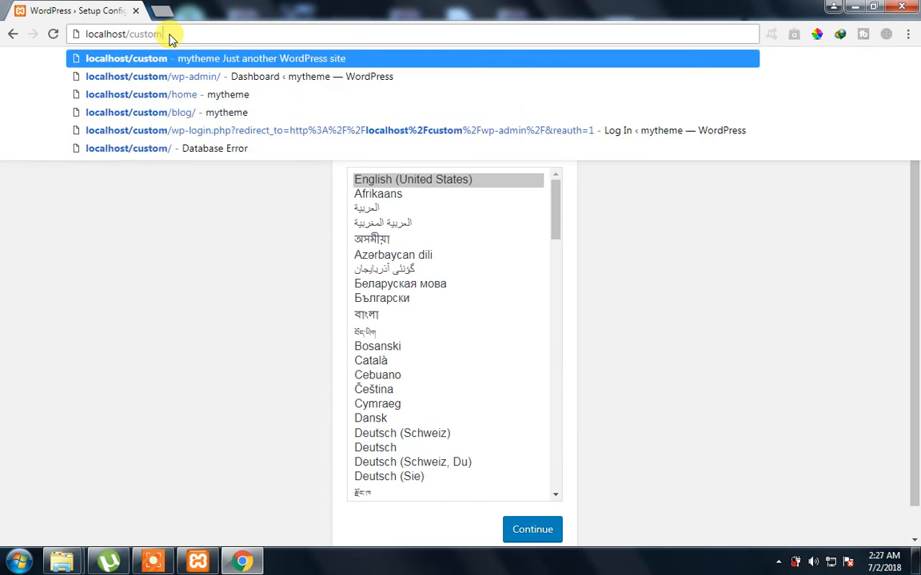
key(BackSpace)
key(BackSpace)
key(BackSpace)
key(BackSpace)
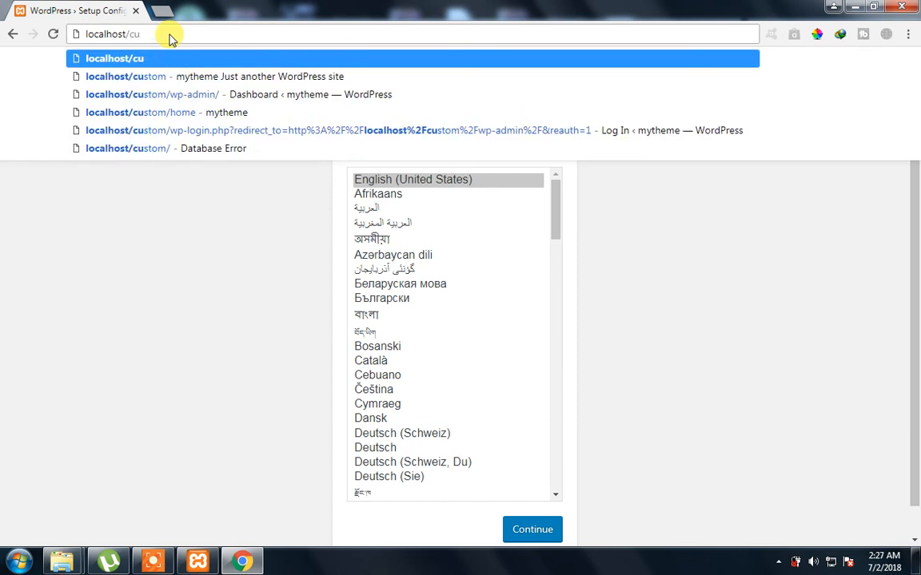
key(BackSpace)
key(BackSpace)
text(phpmyadmin)
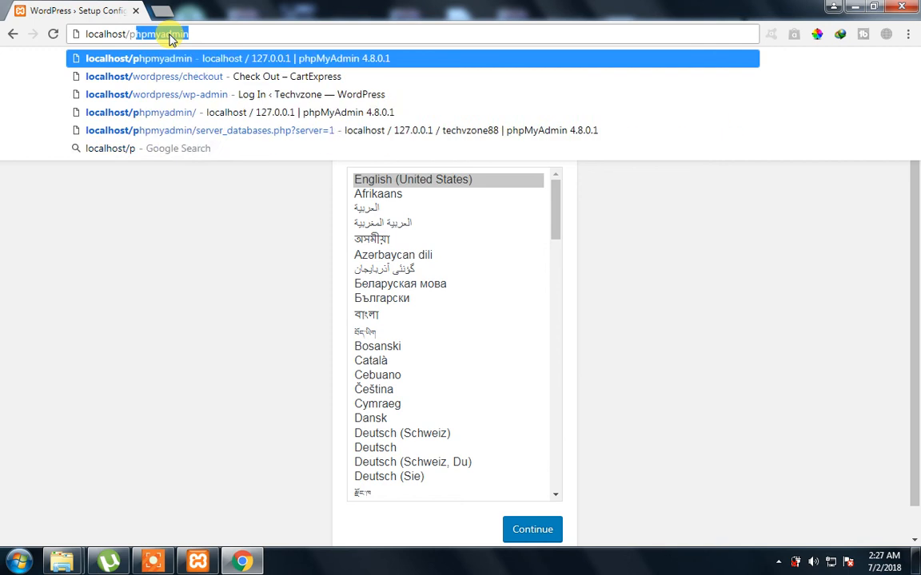
key(Return)
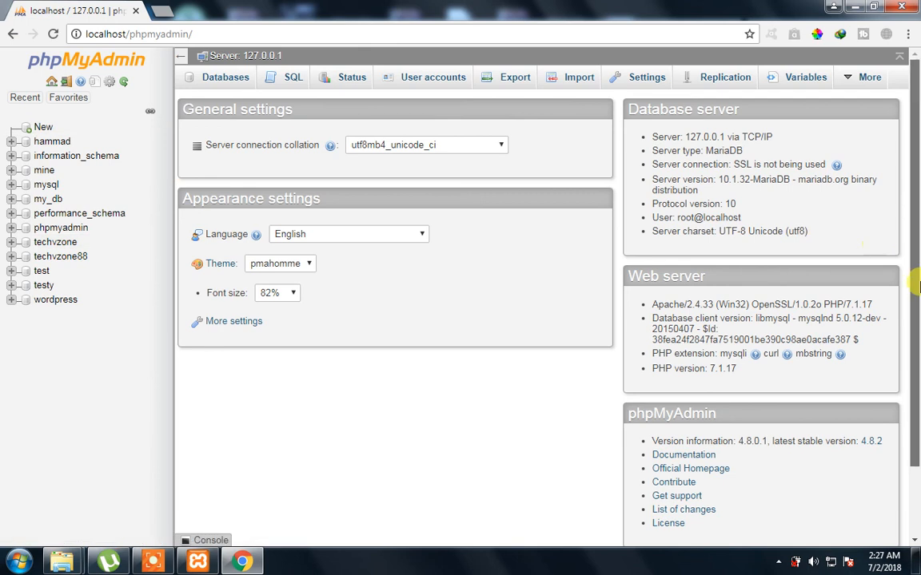
Scroll through phpMyAdmin's server information, then choose New to start a database
scroll(919, 288, down, 2)
scroll(913, 208, up, 2)
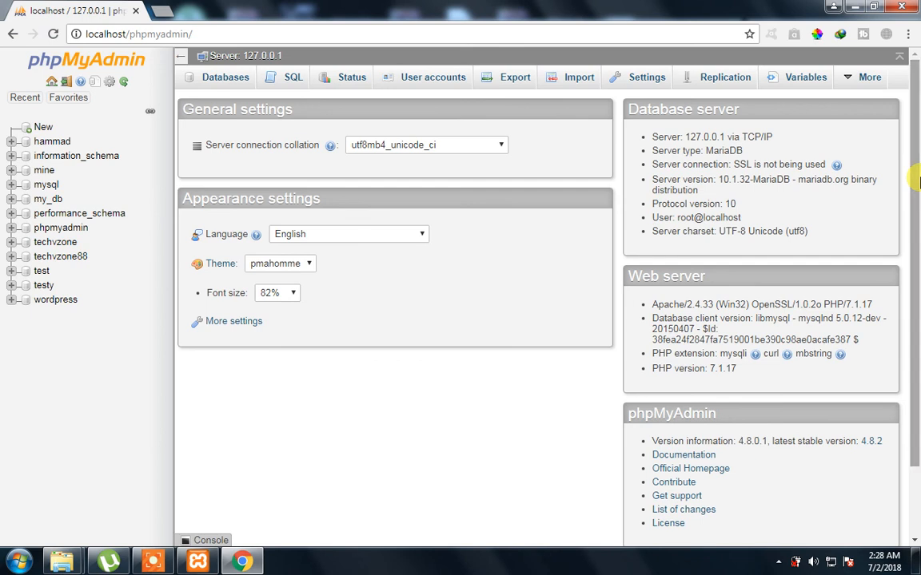
drag(916, 182, 916, 245)
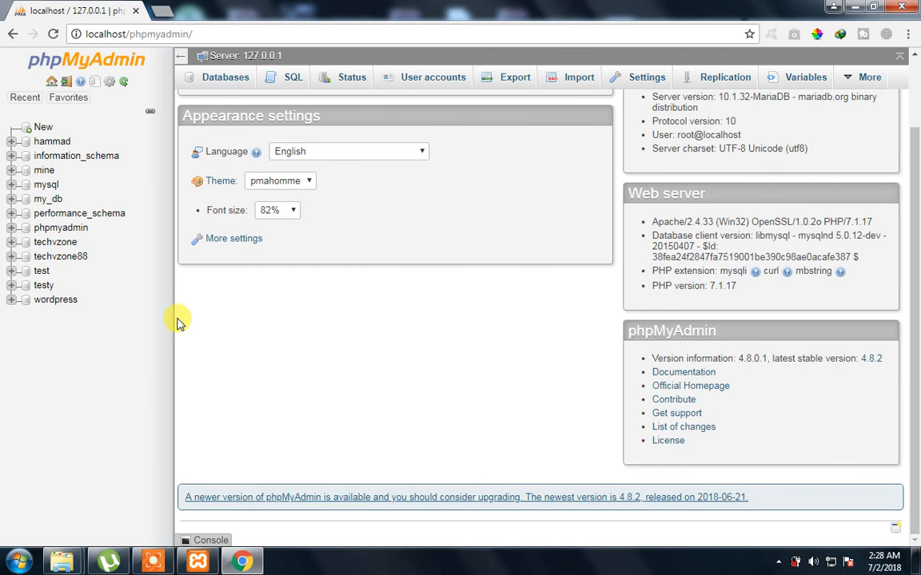
scroll(127, 290, up, 1)
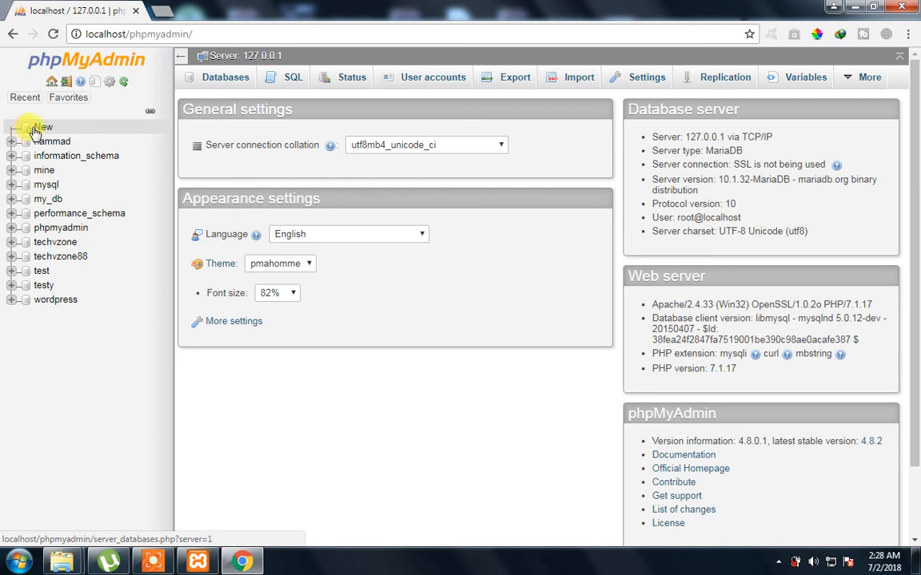
click(38, 131)
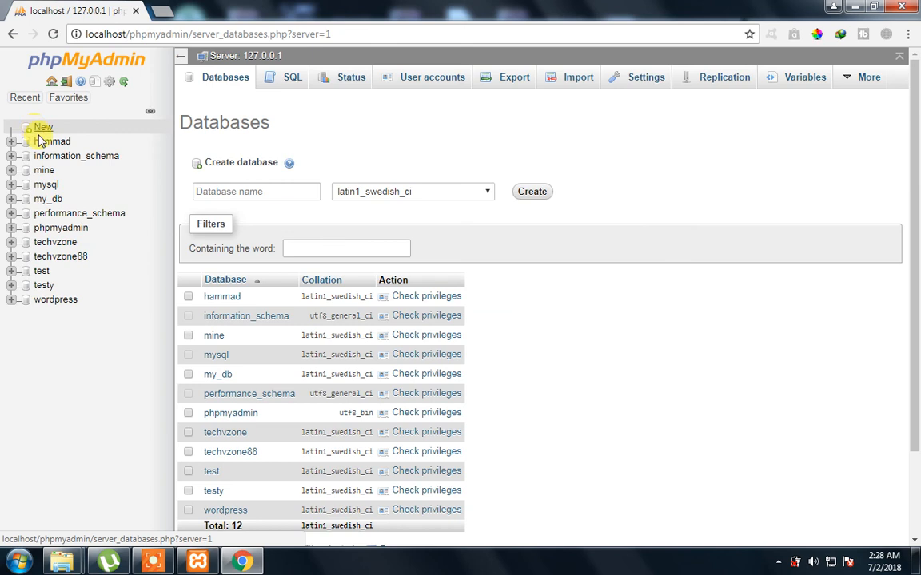
Enter eng_techvzone as the database name and create it
click(251, 192)
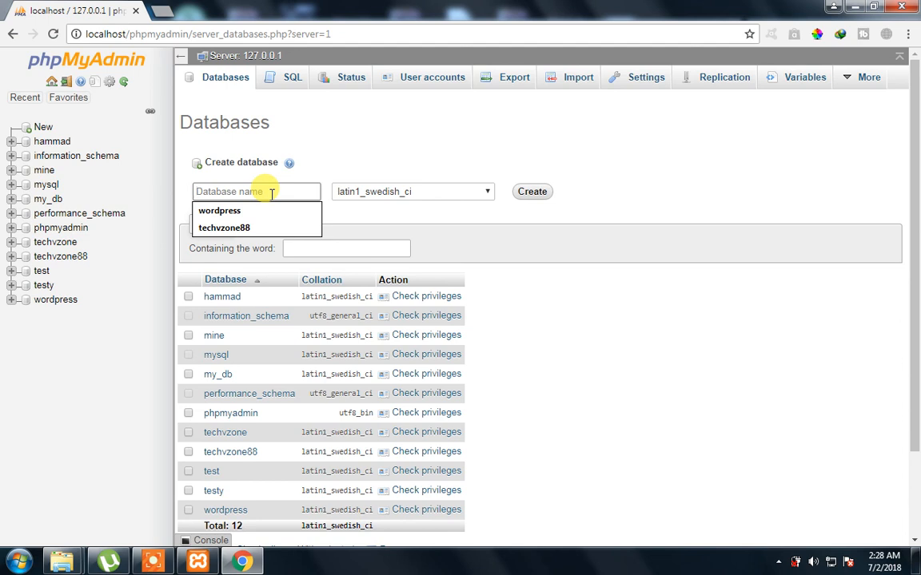
text(en)
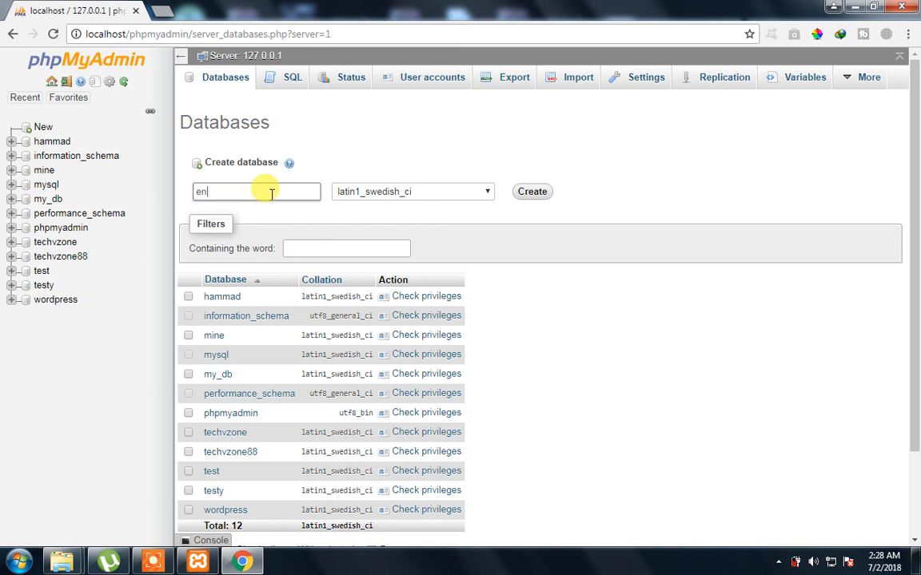
text(g_techvzone)
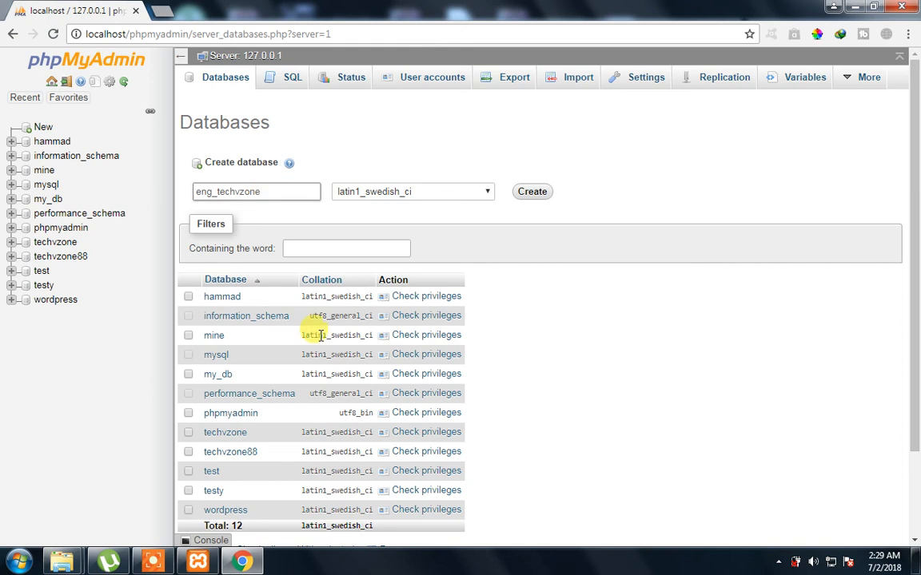
click(533, 192)
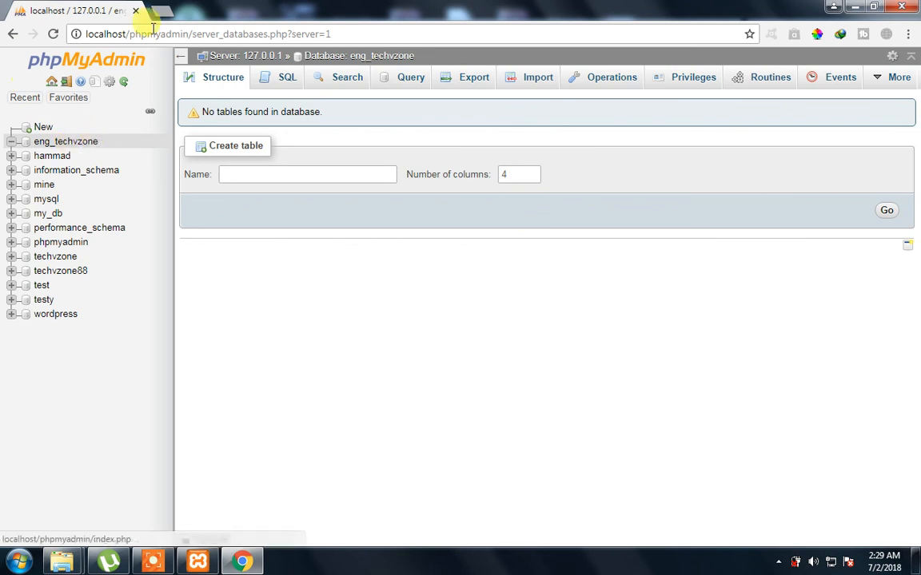
Load localhost/wordpress and continue the setup in English (United States)
click(192, 35)
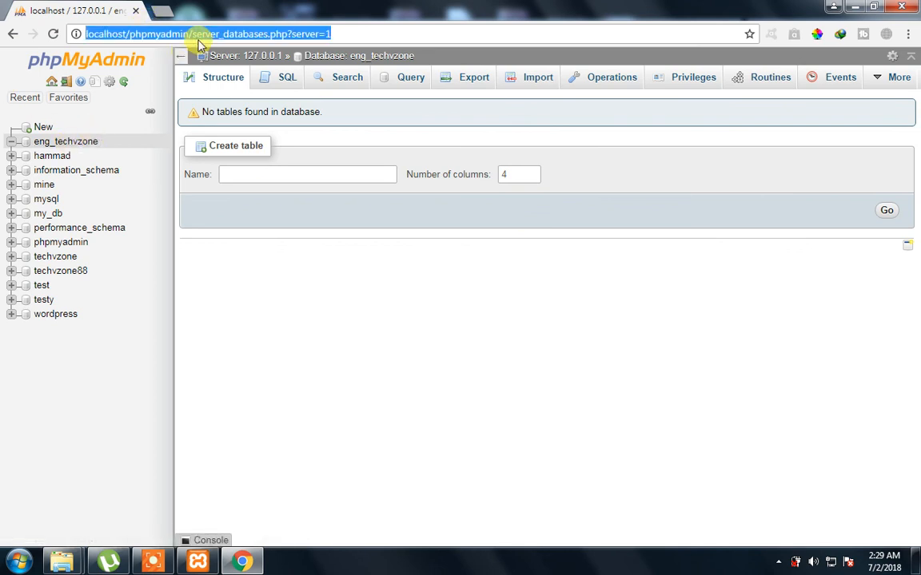
text(loca)
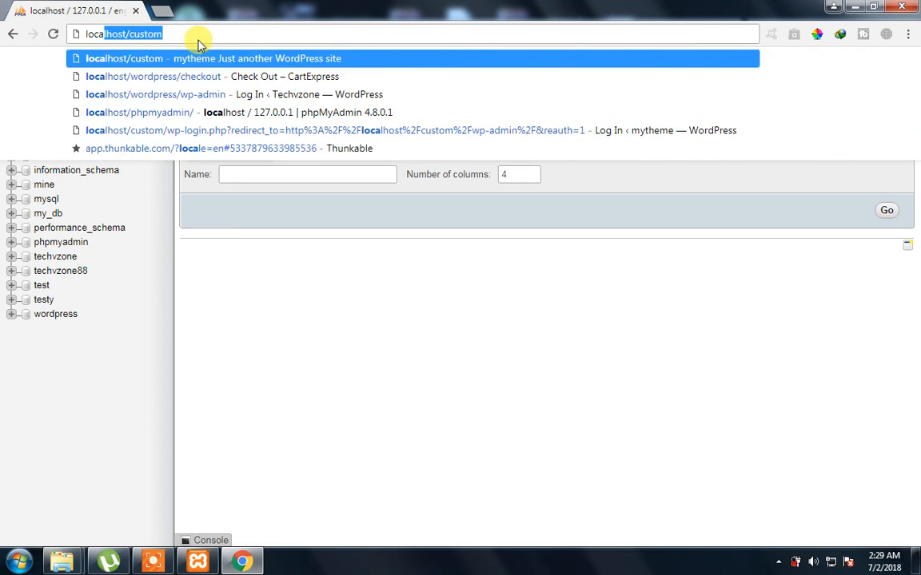
key(Right)
key(BackSpace)
key(BackSpace)
key(BackSpace)
key(BackSpace)
key(BackSpace)
key(BackSpace)
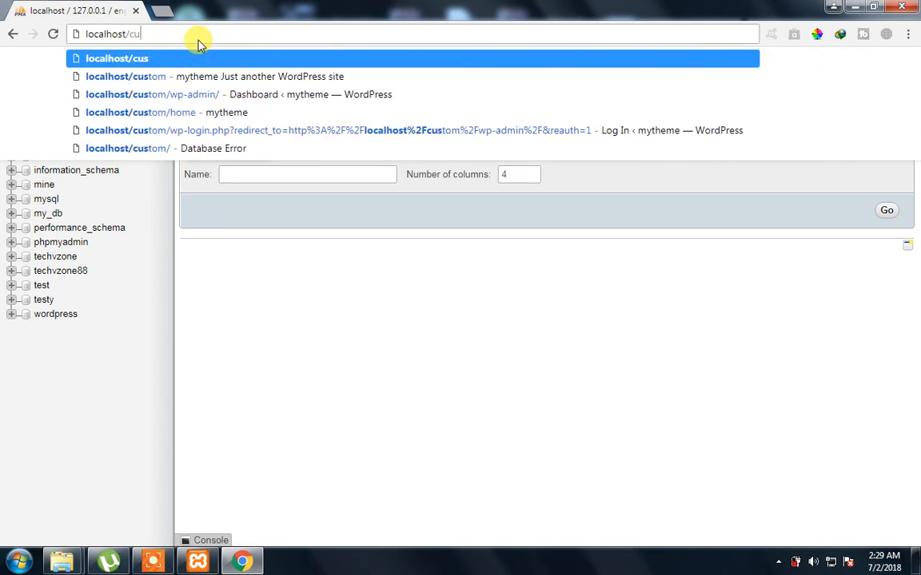
text(wordpress)
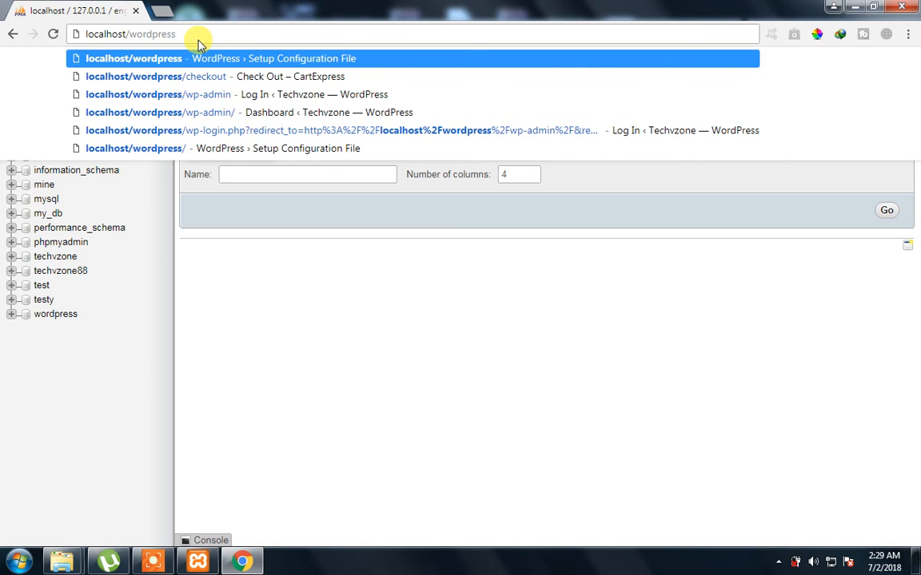
key(Return)
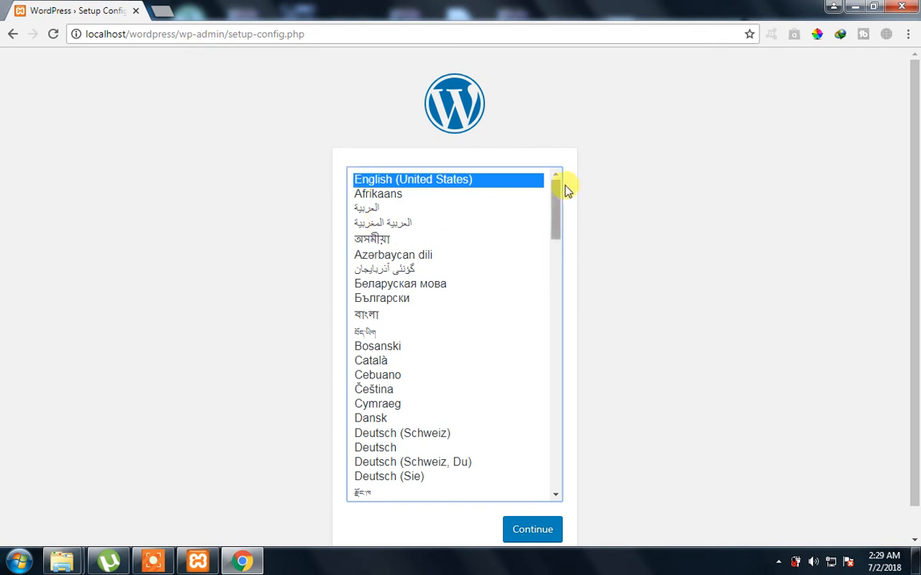
click(529, 535)
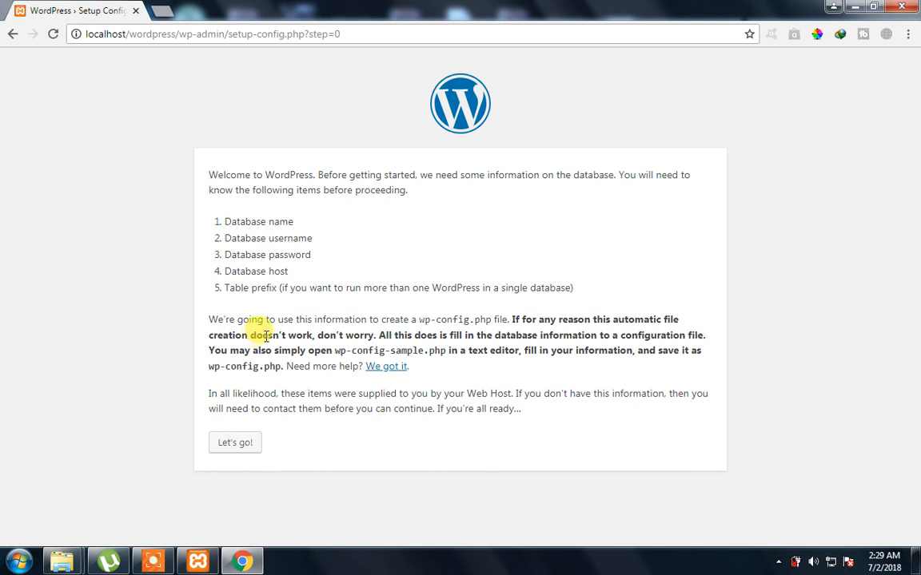
Open the connection form and enter database name eng_techvzone with username root
click(244, 453)
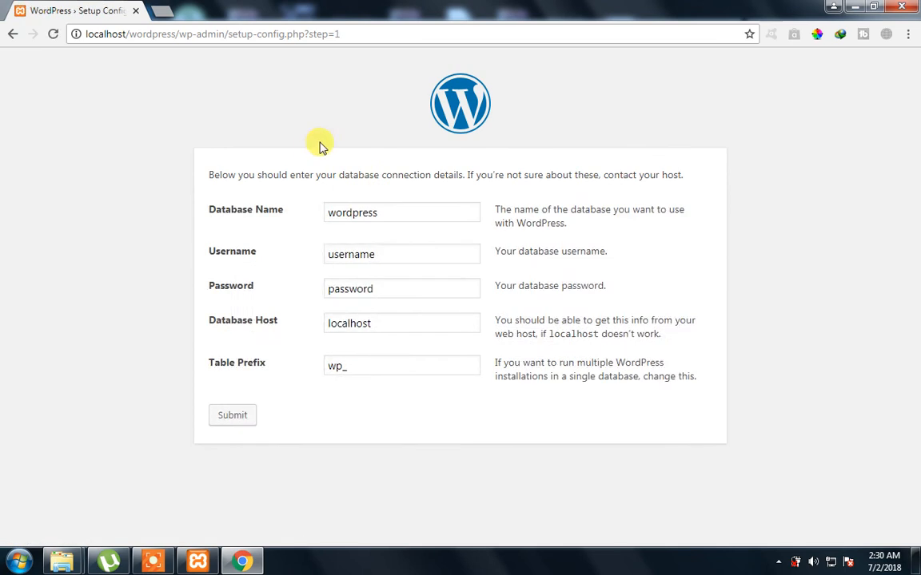
drag(385, 211, 318, 216)
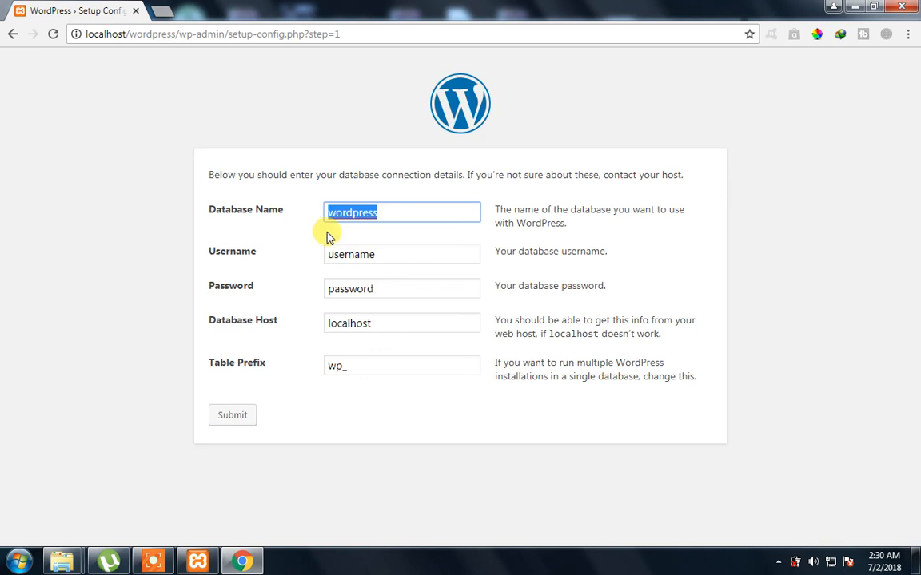
text(en)
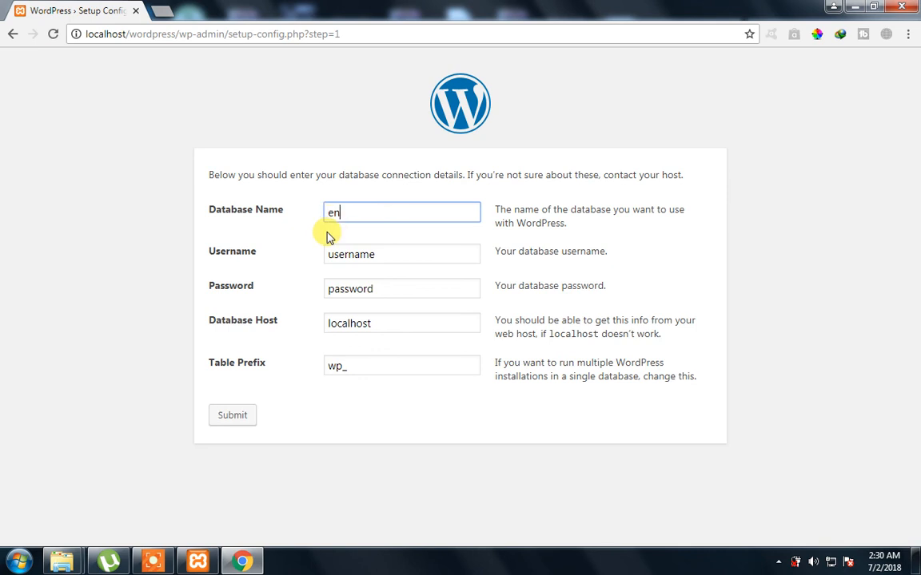
text(g_techvzone)
key(Tab)
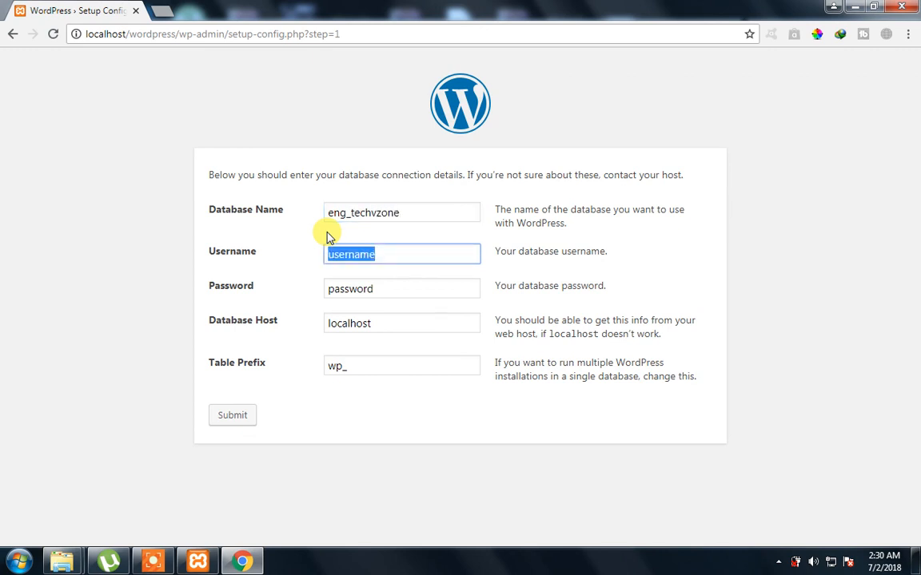
text(root)
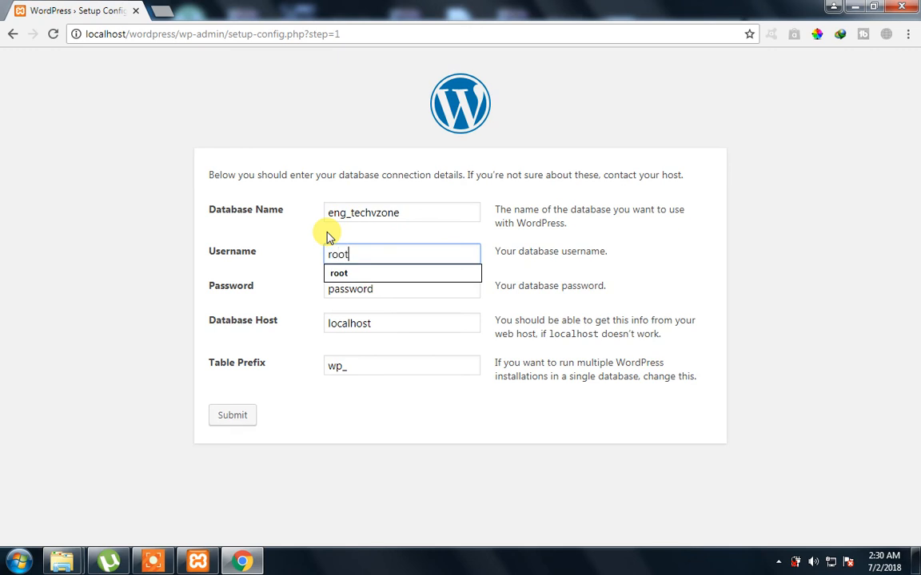
Leave the password blank, keep localhost and wp_, and submit the details
key(Tab)
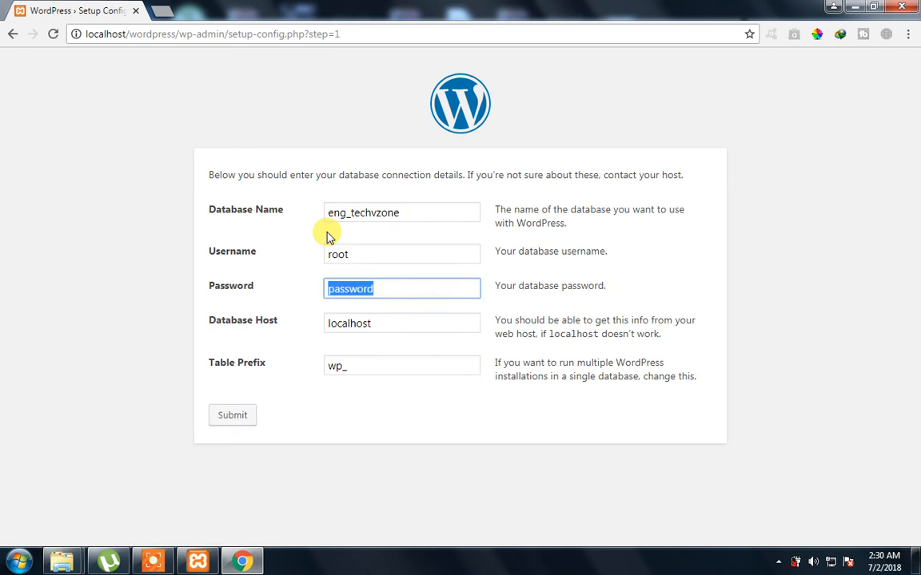
key(BackSpace)
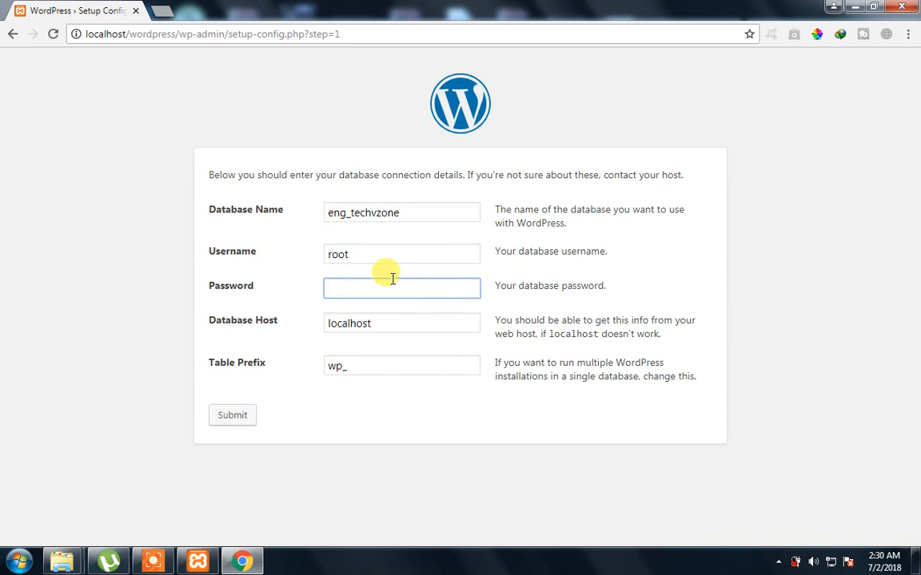
click(622, 255)
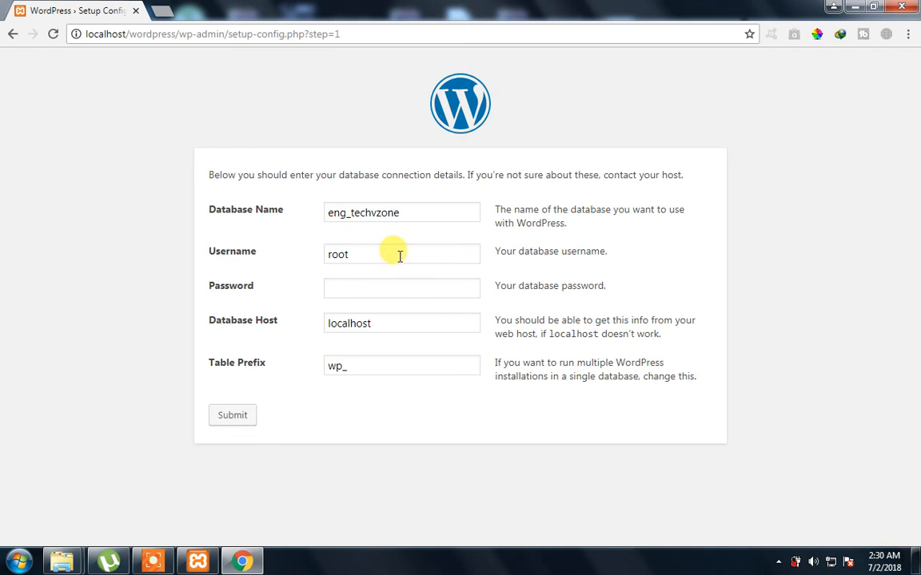
double_click(359, 253)
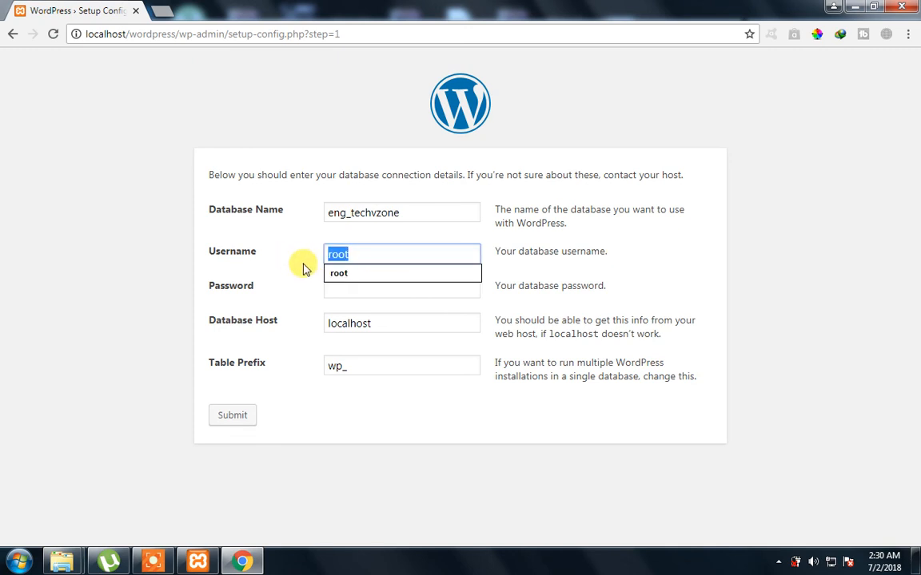
click(357, 282)
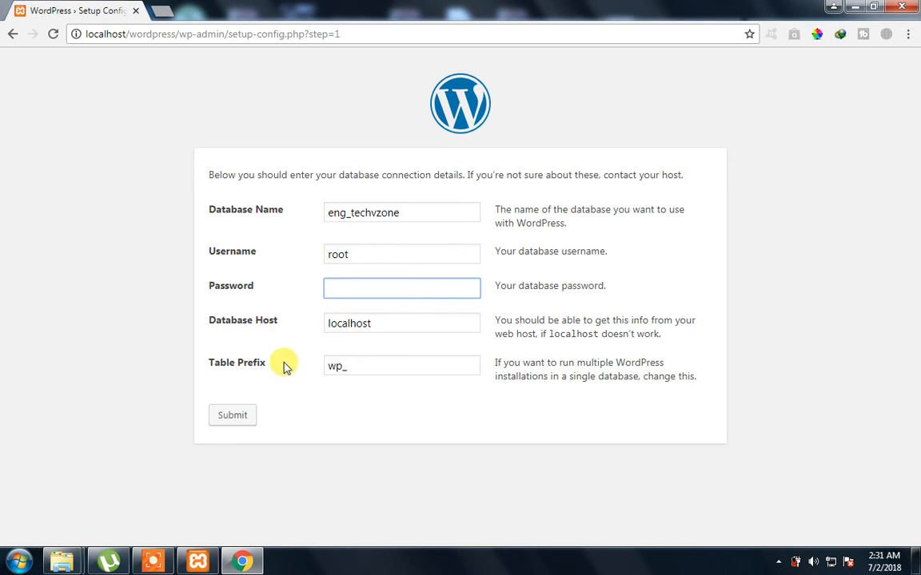
click(235, 415)
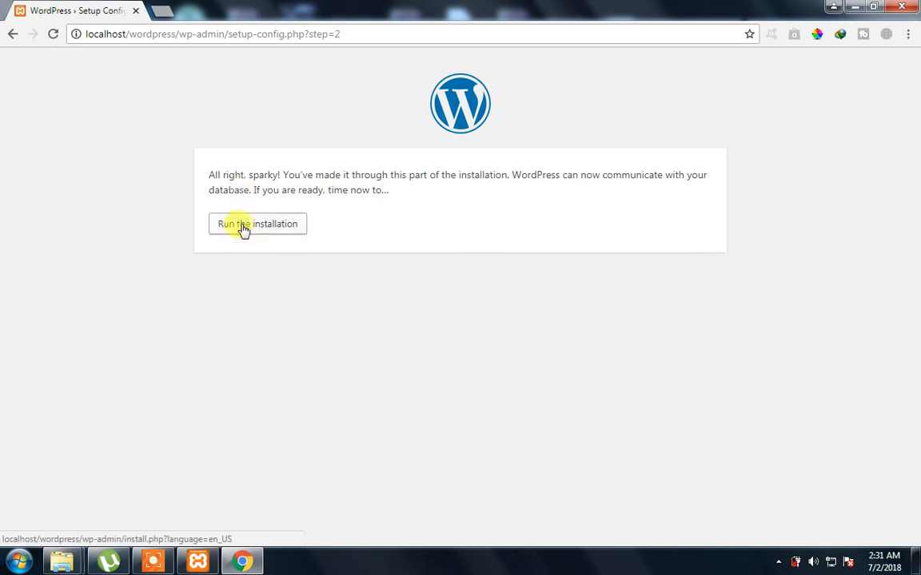
Run the WordPress installation and look over the site setup form
click(244, 237)
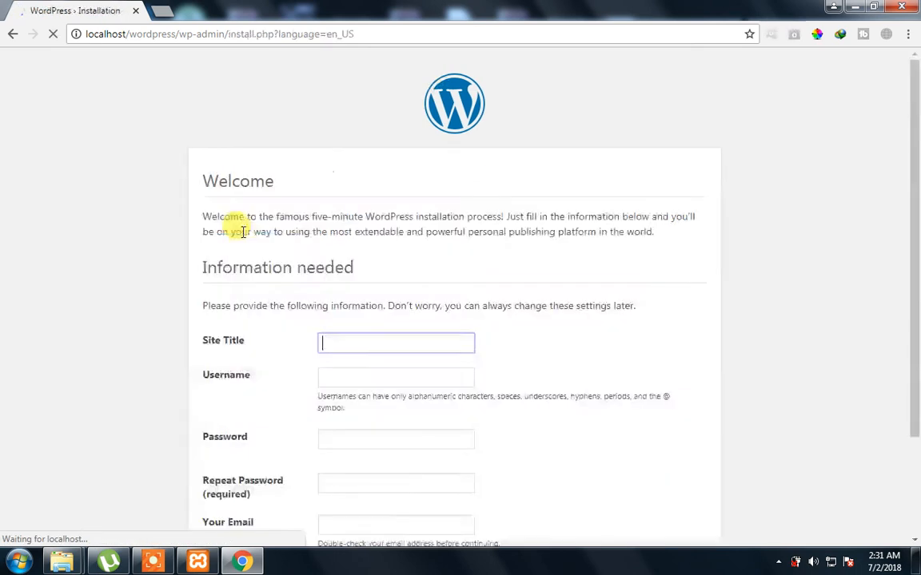
scroll(265, 278, down, 1)
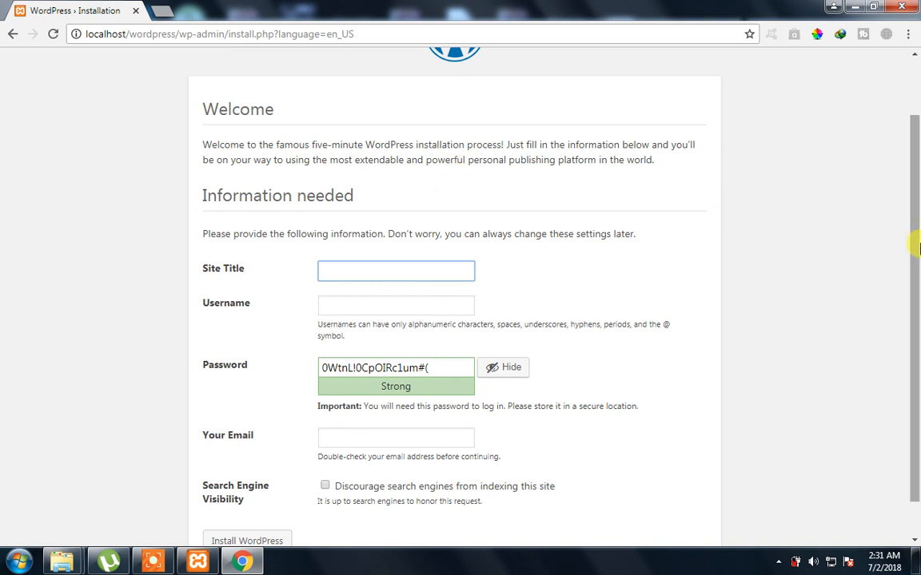
scroll(915, 274, up, 2)
scroll(915, 274, down, 2)
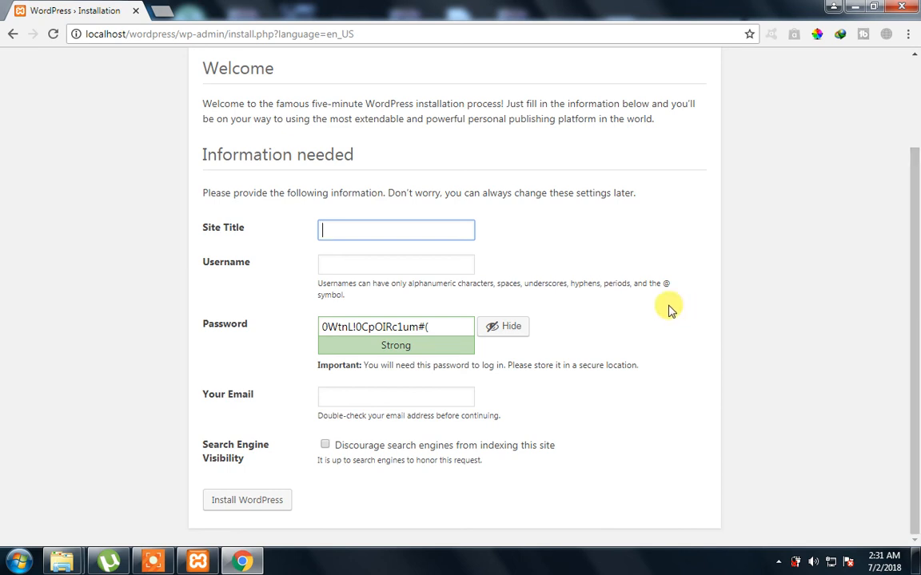
Enter site title Techvzone, admin username 'admin' and the account password
text(Techvzone)
key(Tab)
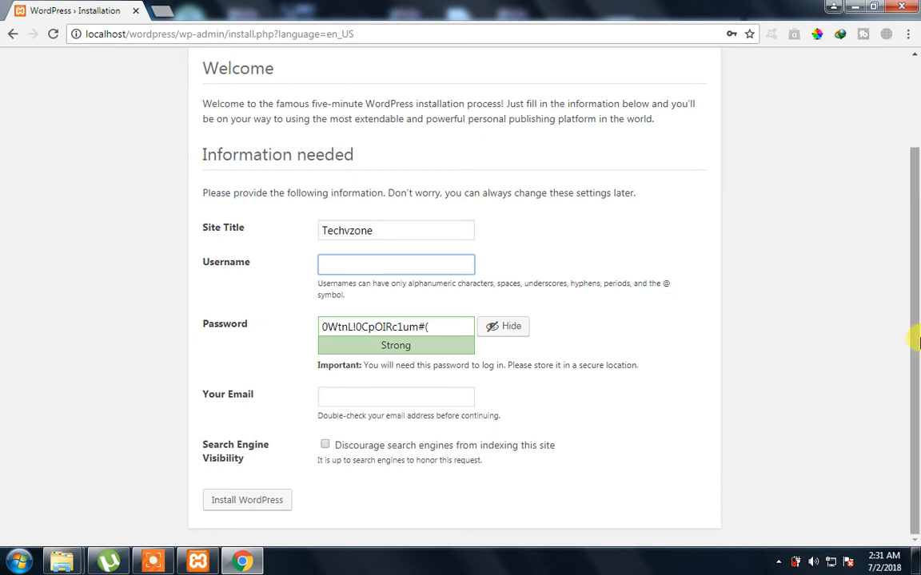
click(379, 264)
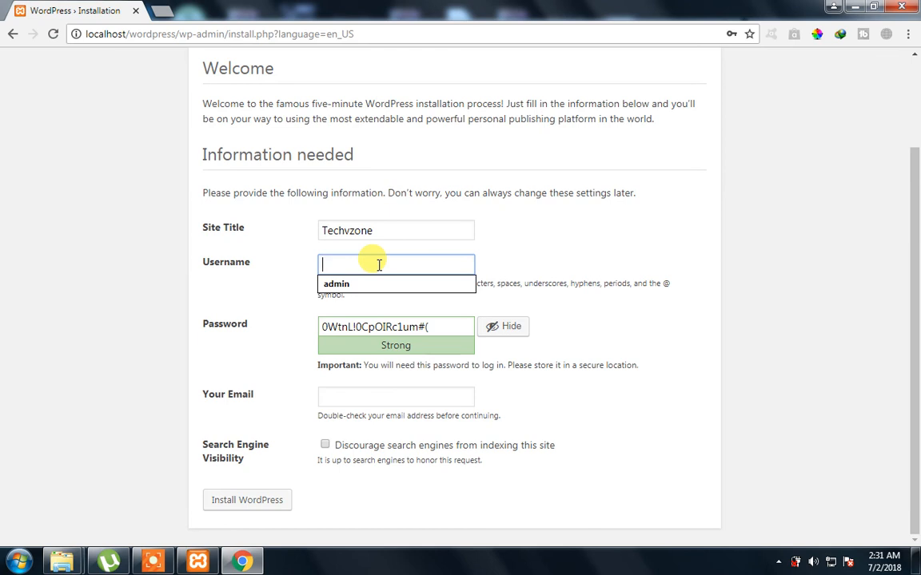
text(admin)
key(Tab)
text(admin)
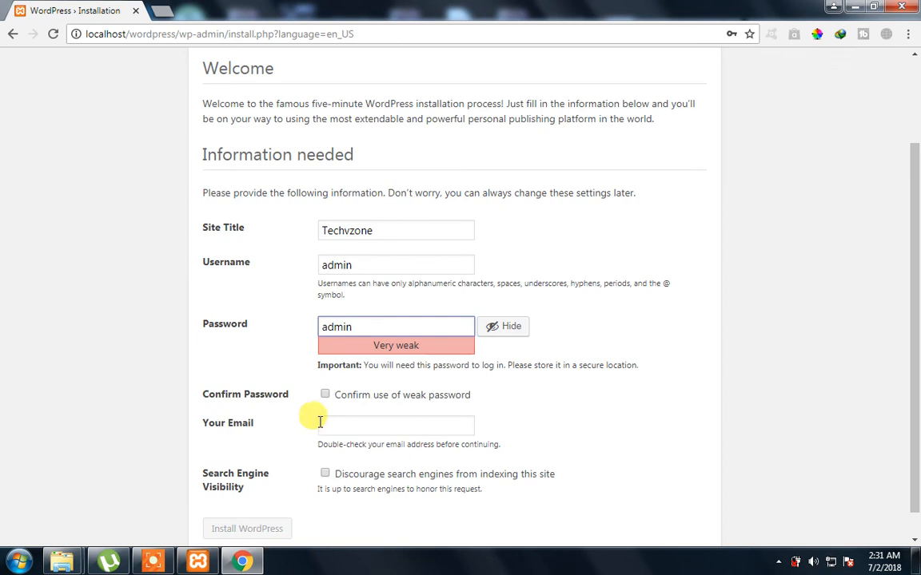
Confirm the weak password, fill in the saved admin e-mail, and install WordPress
click(325, 396)
scroll(326, 394, down, 1)
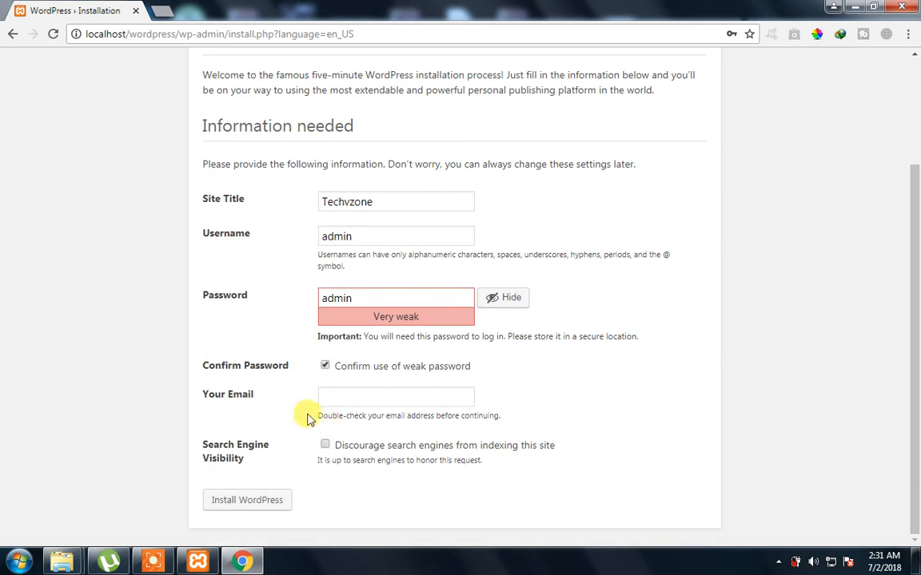
click(334, 398)
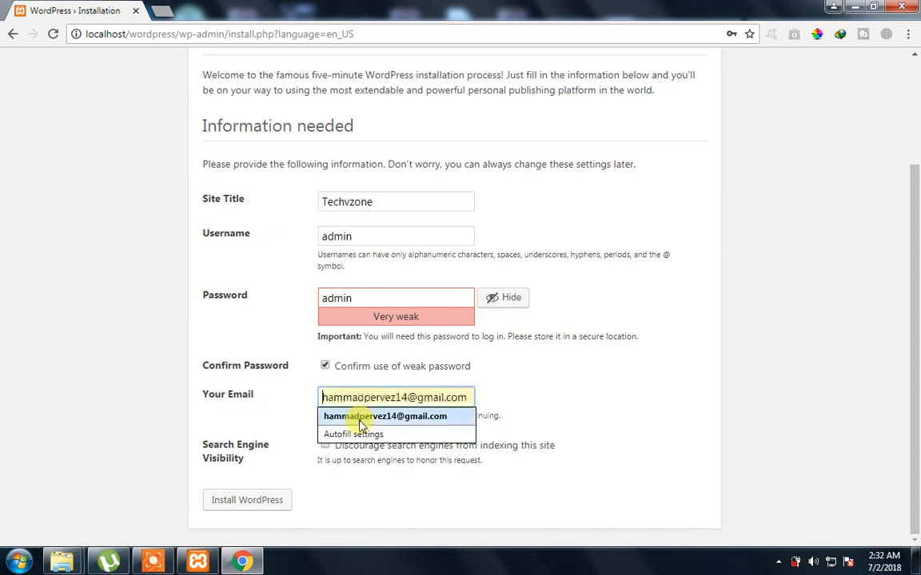
click(343, 418)
click(255, 504)
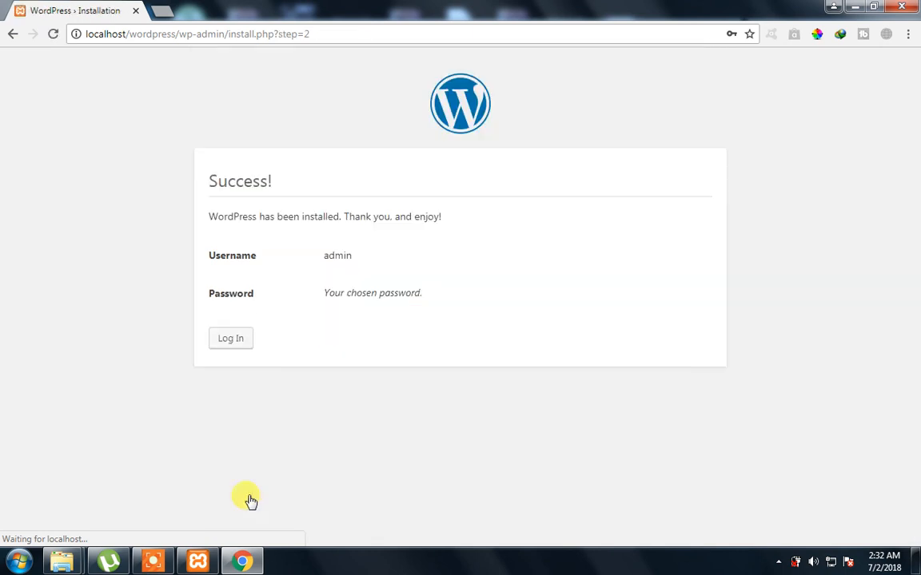
Open the login page and sign in as admin with the account password
click(232, 341)
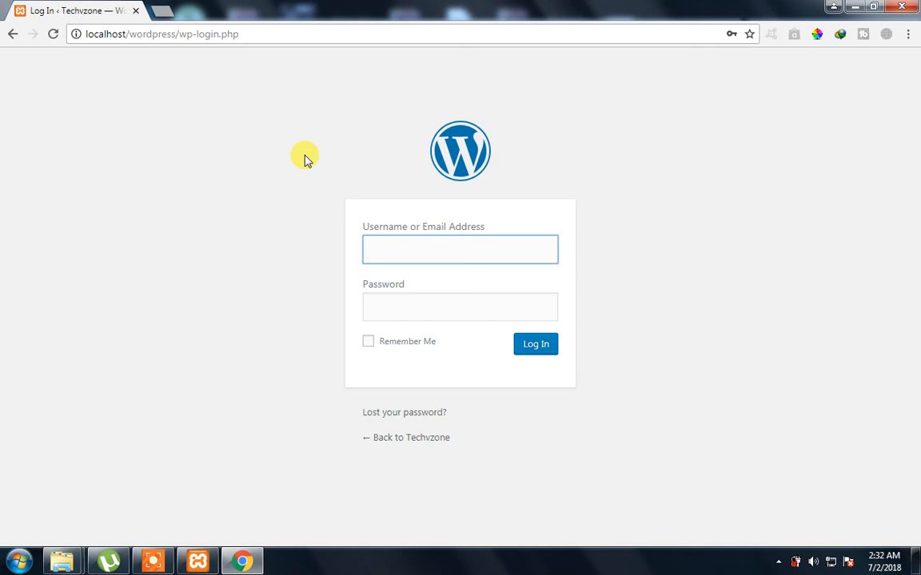
click(405, 256)
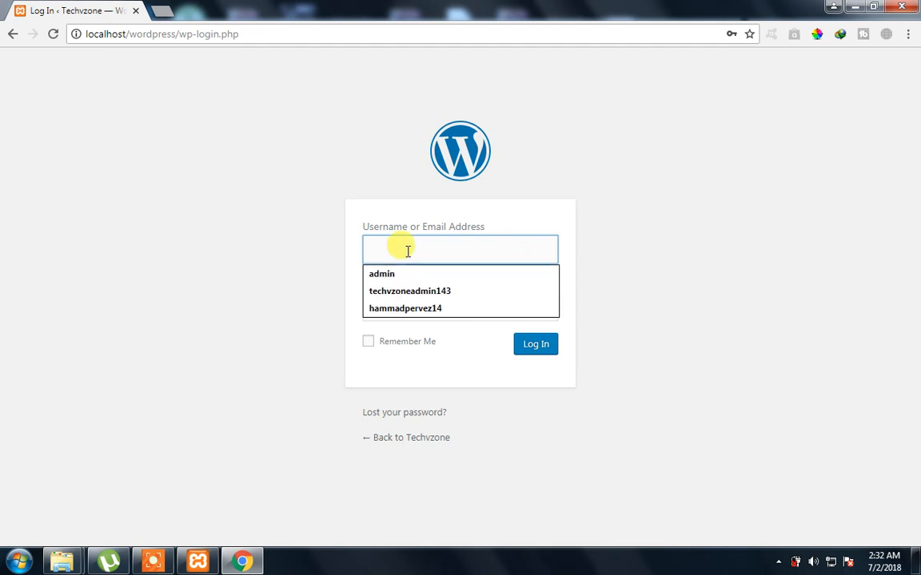
click(306, 264)
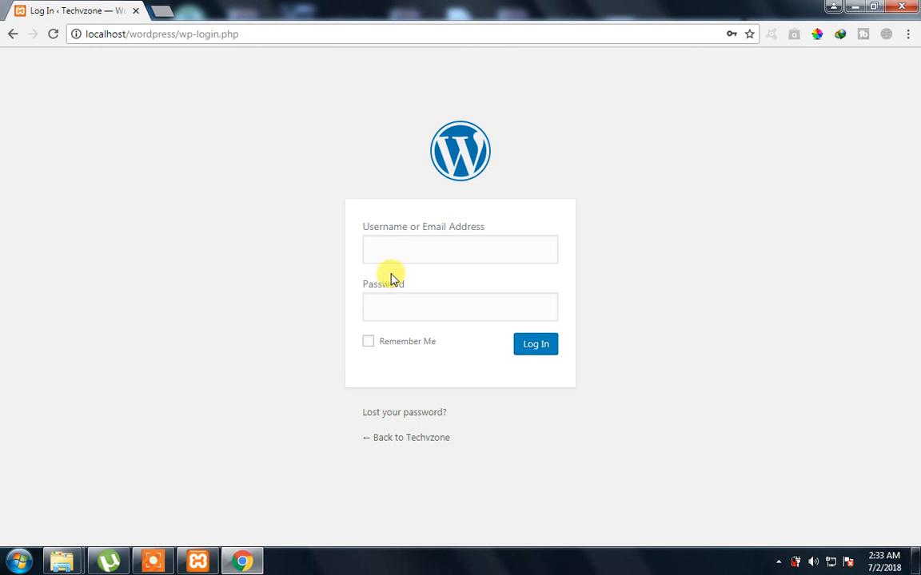
click(407, 259)
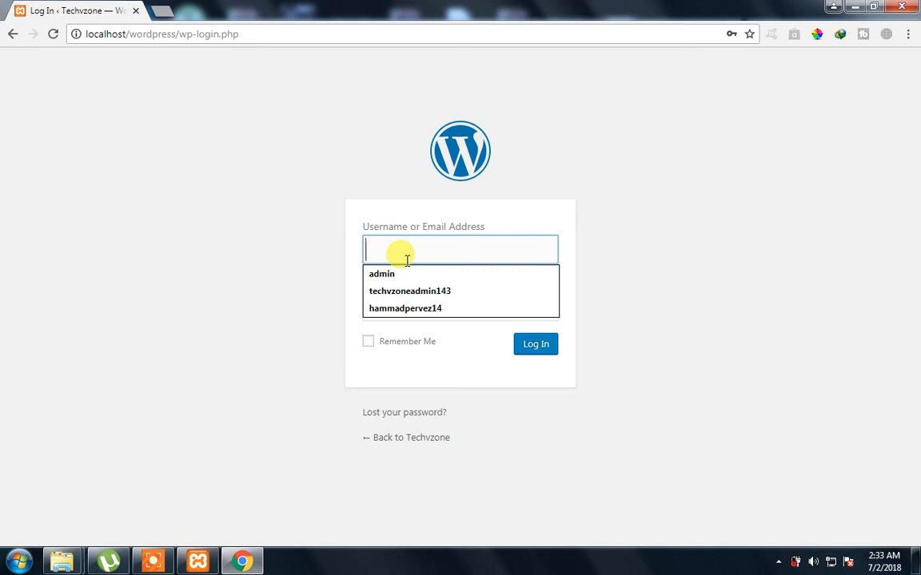
click(334, 220)
click(389, 256)
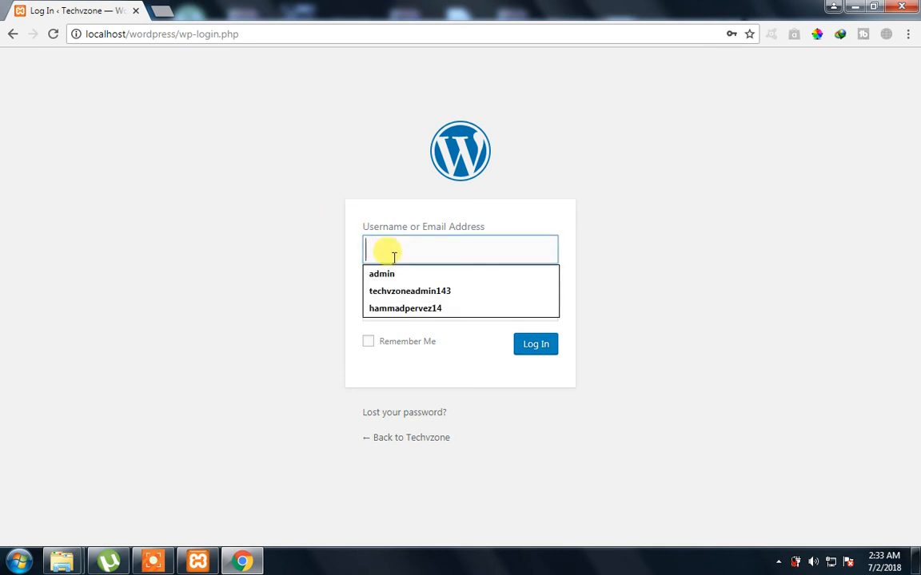
text(admin)
key(Tab)
text(admin)
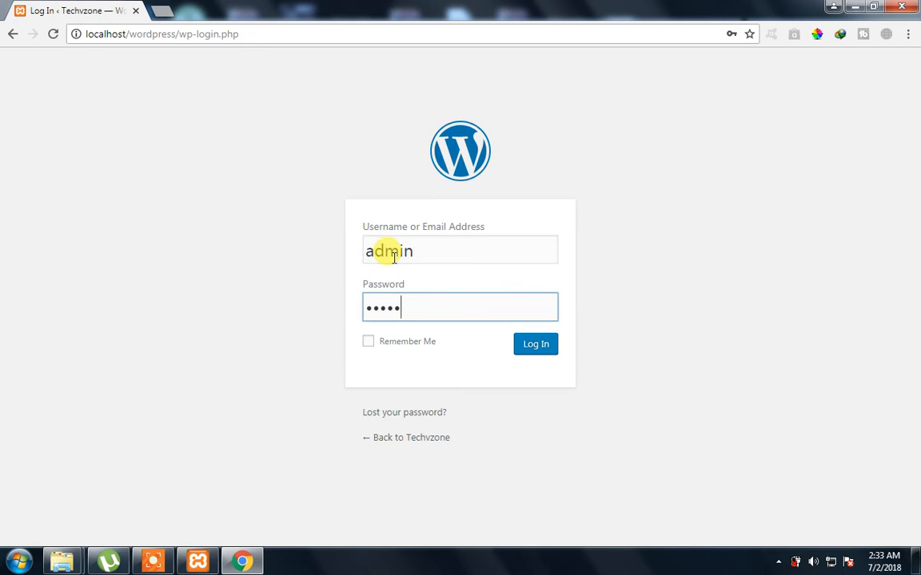
click(547, 350)
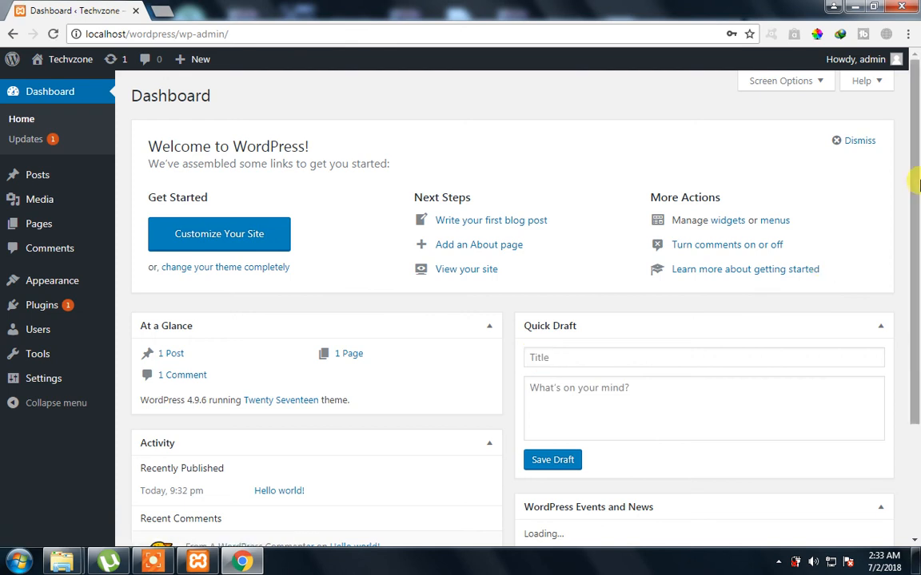
Scroll through the Techvzone Dashboard panels and return to the top
drag(917, 345, 915, 464)
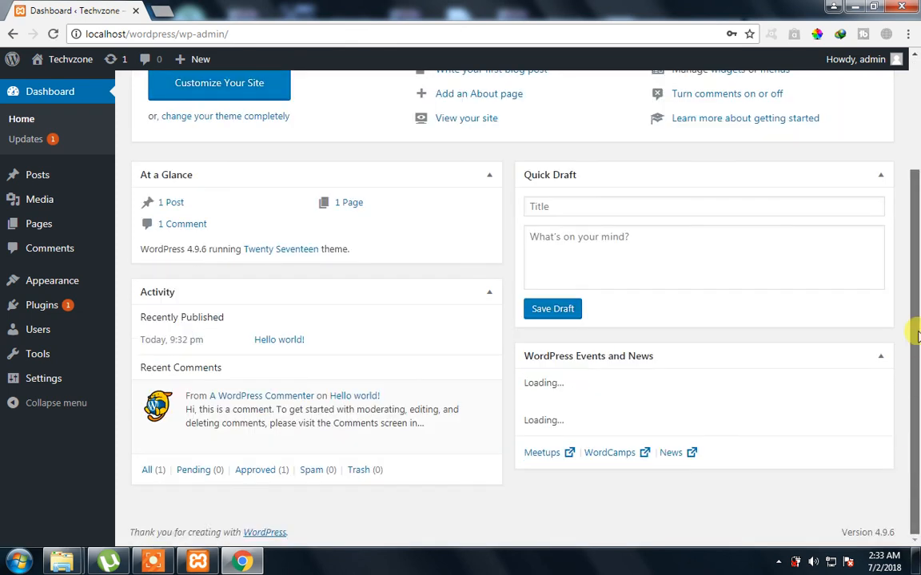
scroll(912, 192, up, 2)
scroll(913, 120, up, 1)
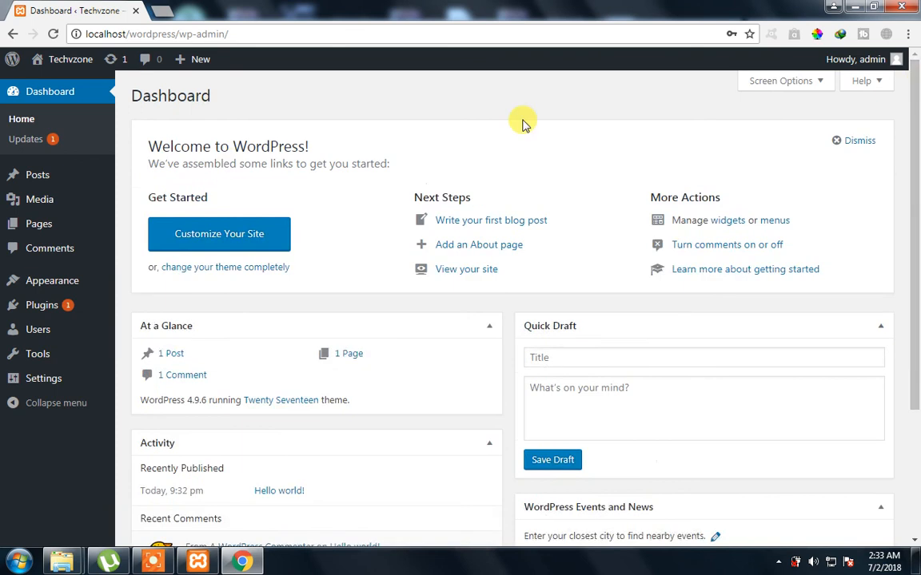